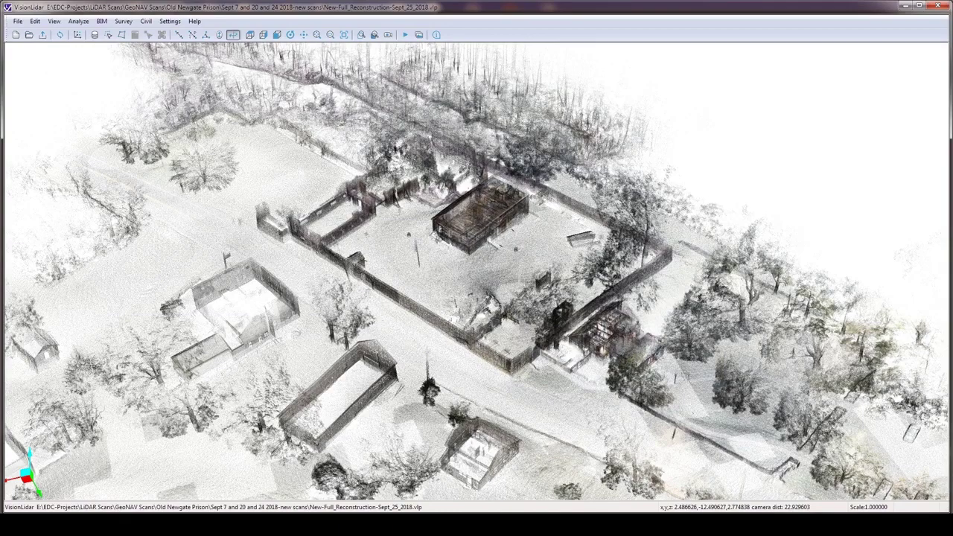
- Inspect the point cloud of the walled prison compound and review its global and view display settings
scroll(476, 271, up, 1)
scroll(477, 271, up, 1)
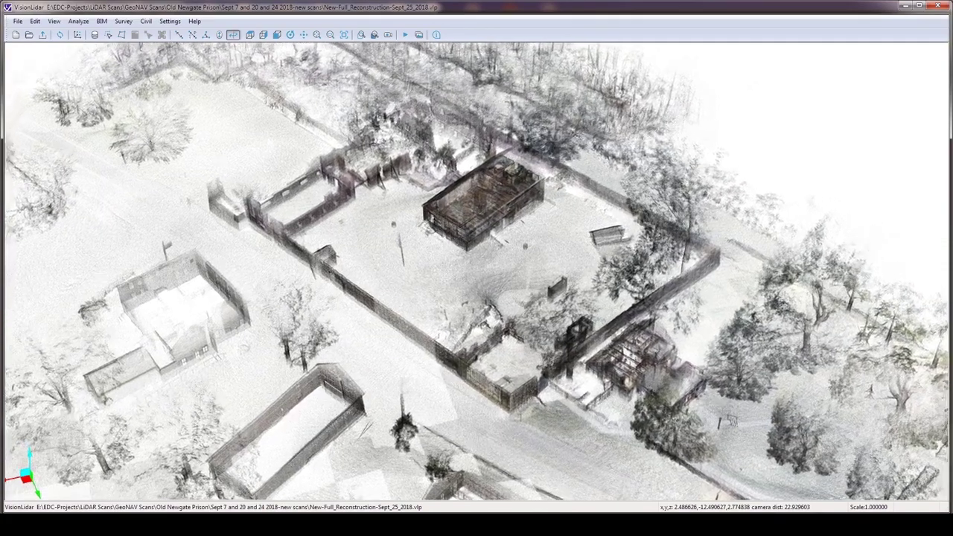
middle_drag(476, 271, 322, 280)
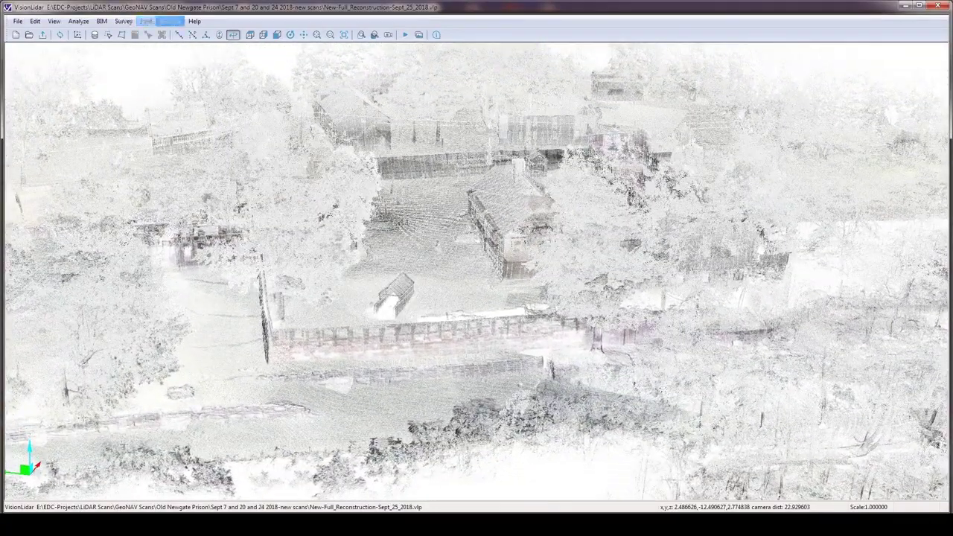
click(170, 22)
click(189, 34)
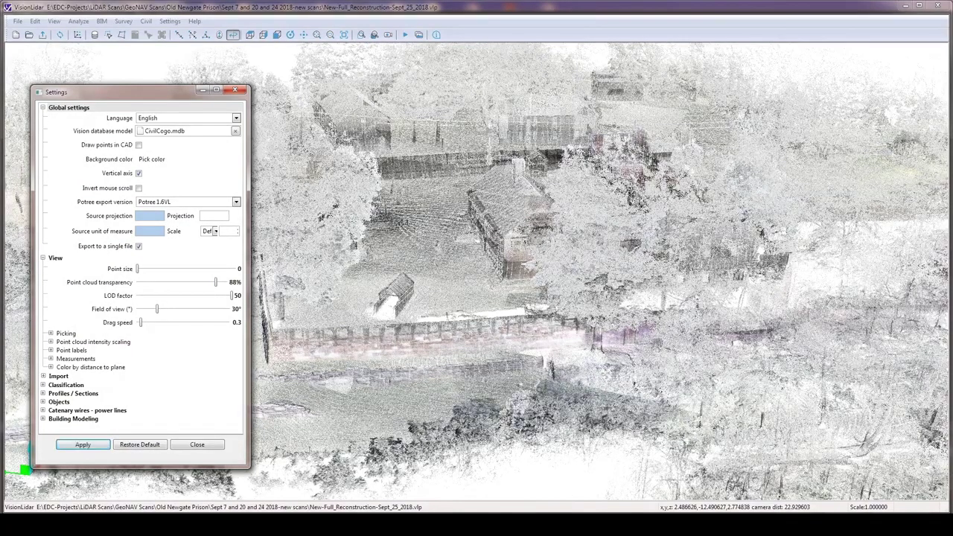
click(197, 444)
drag(477, 298, 428, 309)
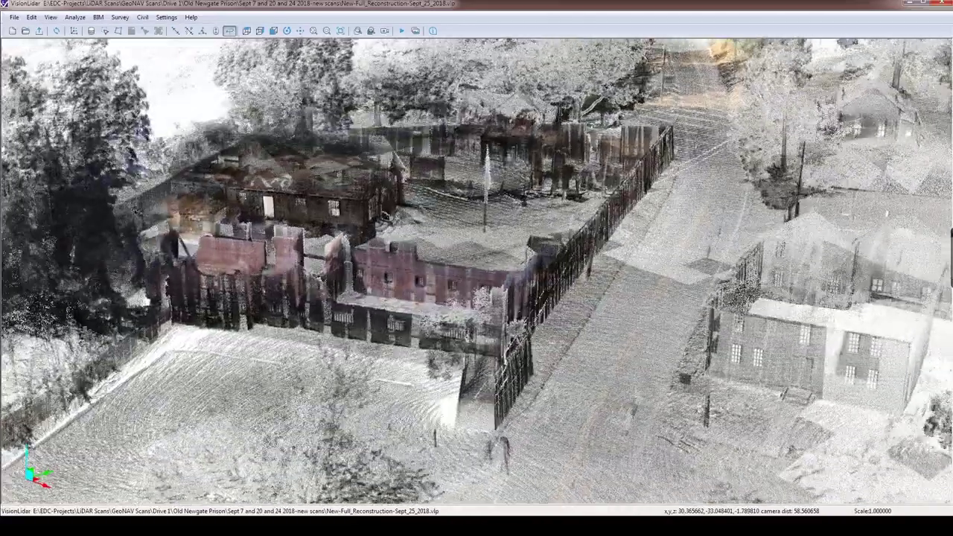
- Set the point cloud transparency to 1%
click(167, 17)
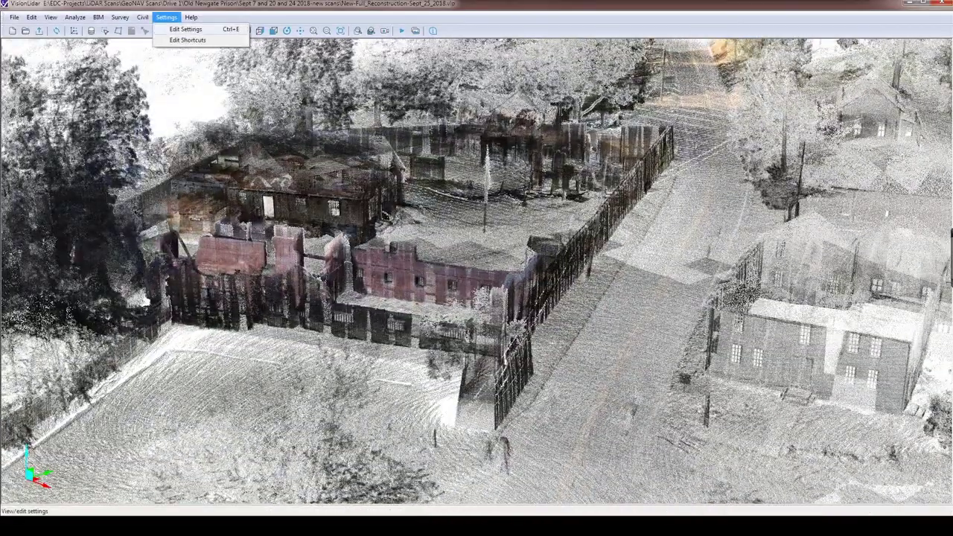
click(185, 29)
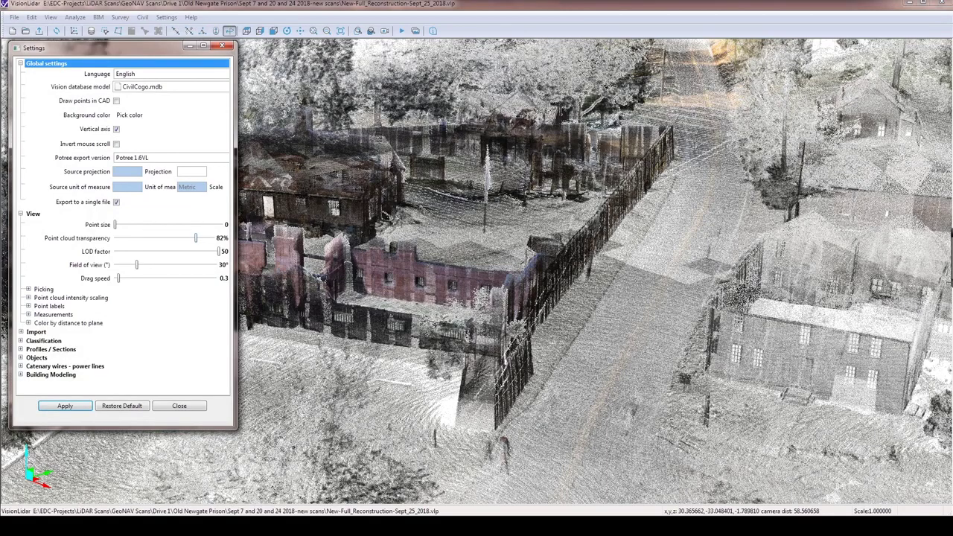
drag(195, 238, 116, 237)
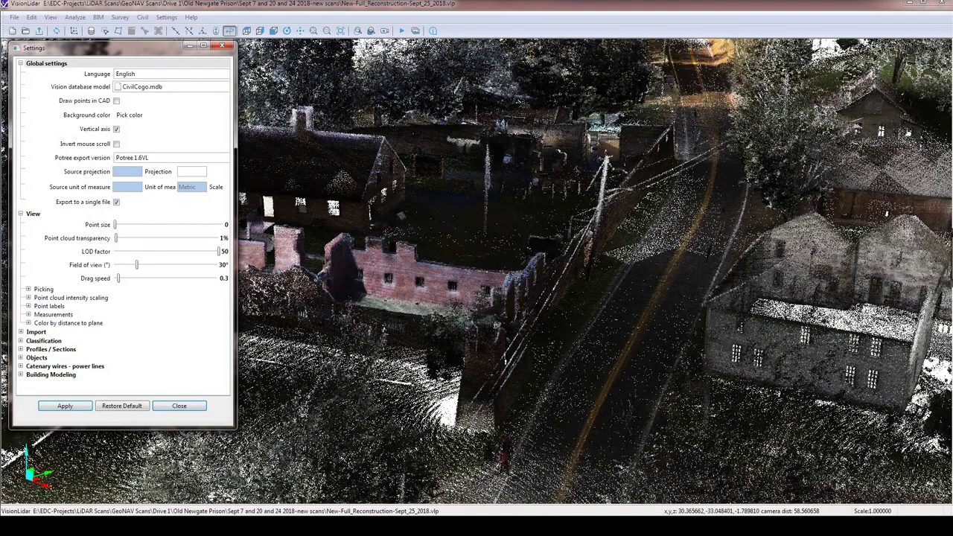
key(Escape)
- Look over the prison walls and road from above and from the road side, and increase the point cloud transparency
scroll(477, 273, down, 4)
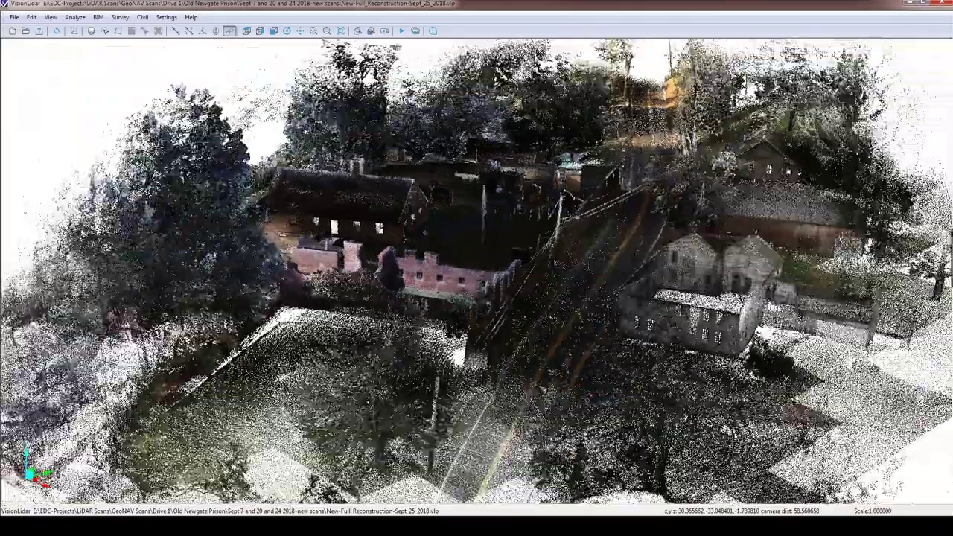
scroll(477, 272, up, 8)
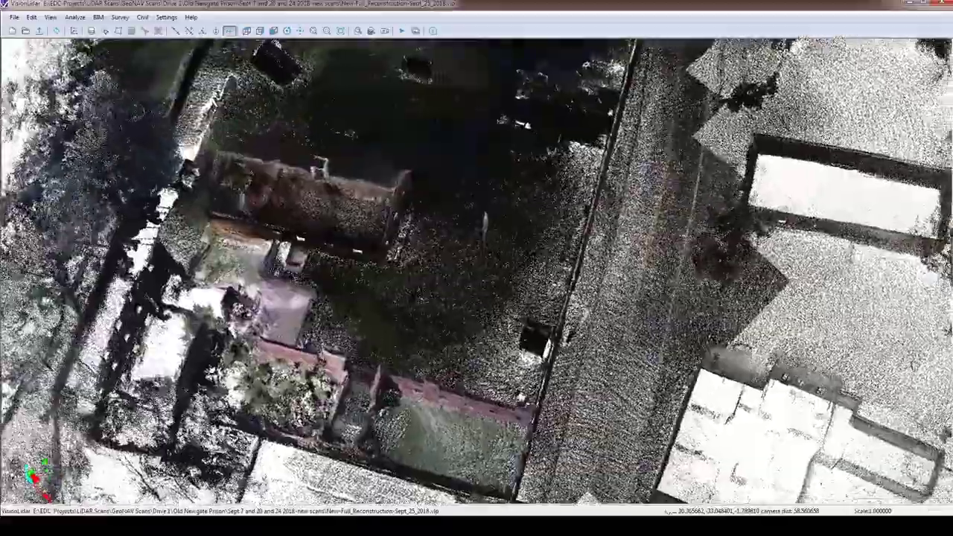
middle_drag(476, 320, 551, 183)
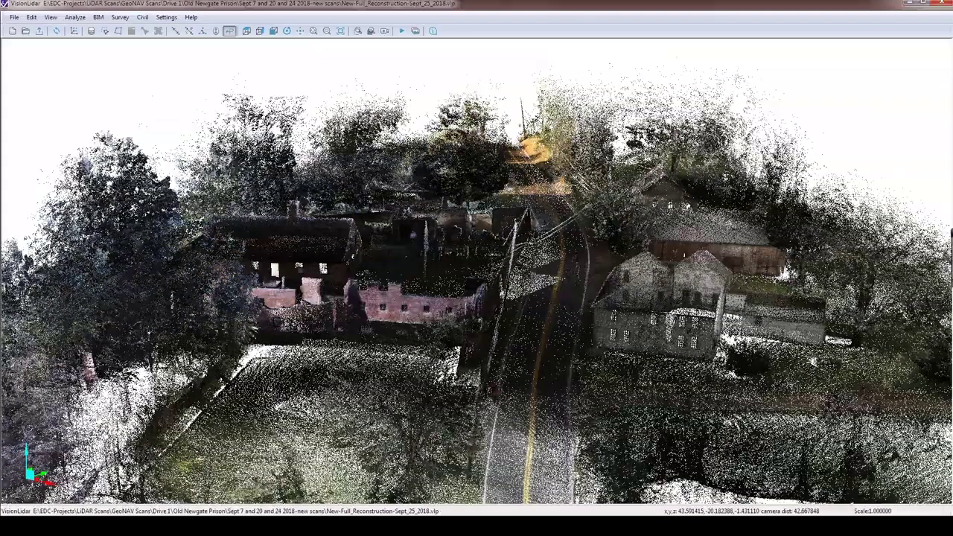
drag(476, 271, 476, 305)
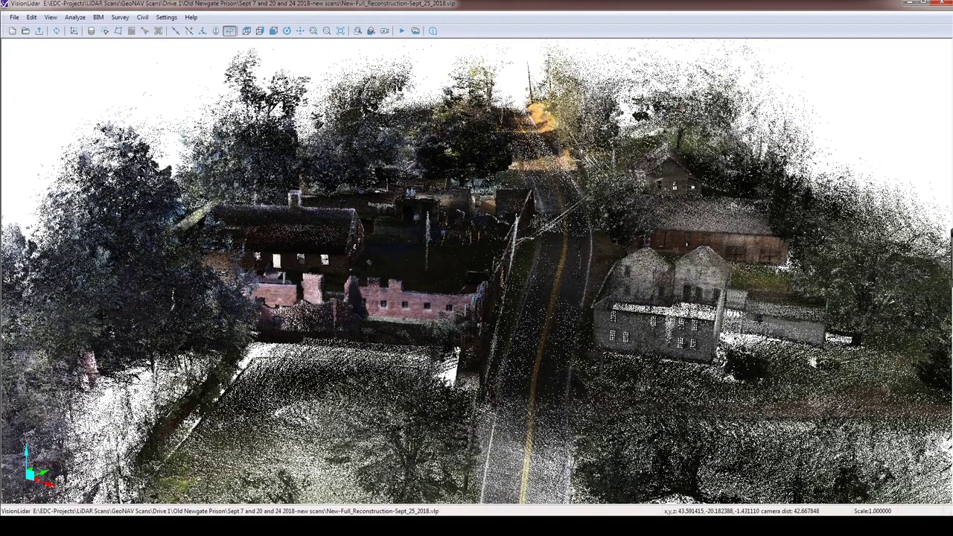
drag(477, 272, 515, 243)
scroll(476, 271, up, 4)
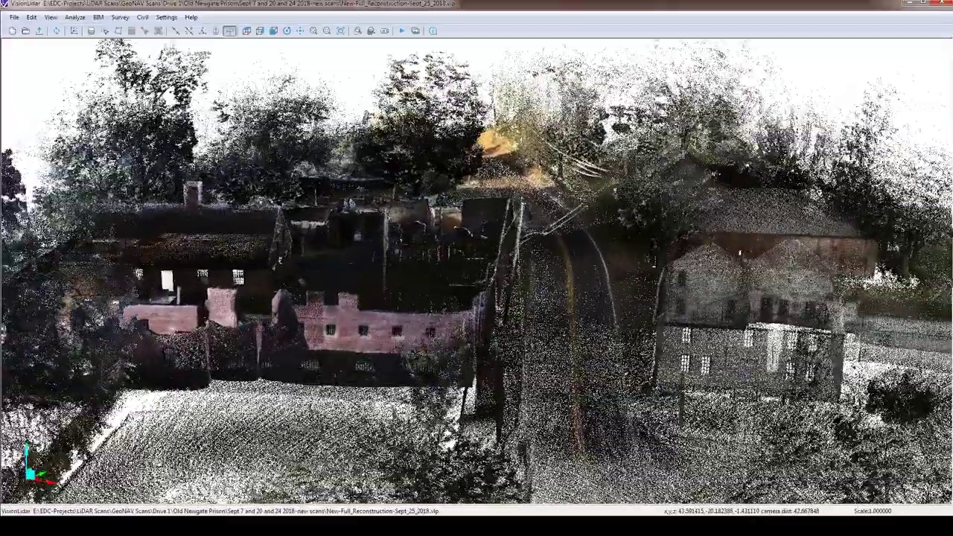
click(166, 18)
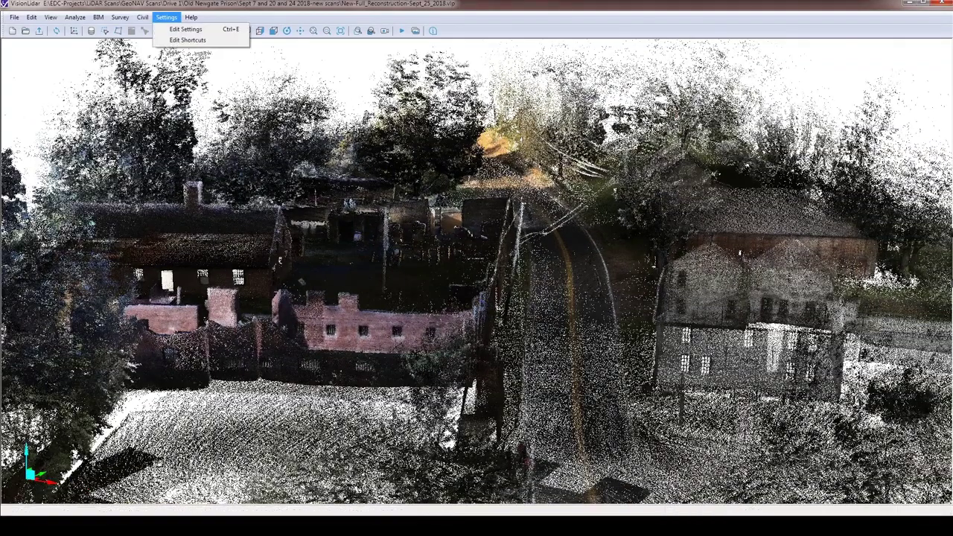
click(186, 29)
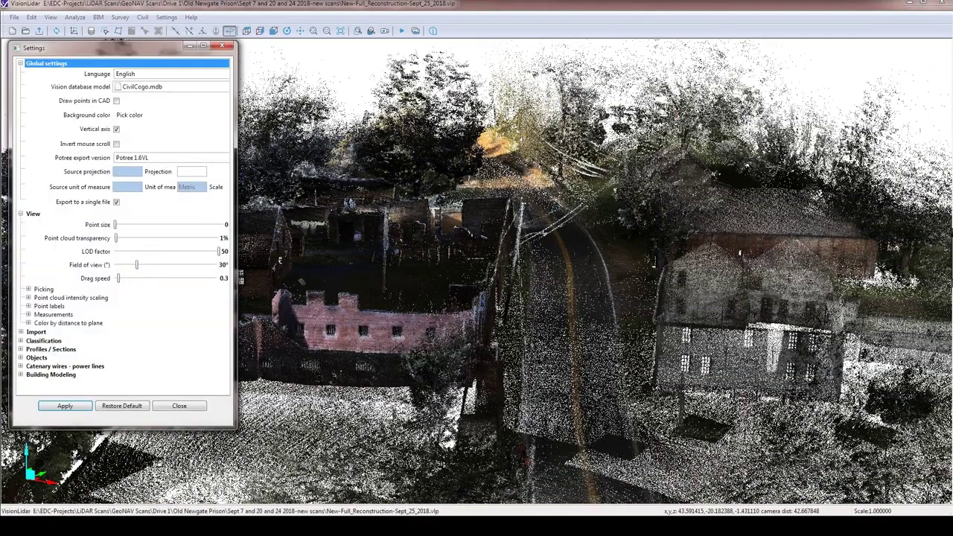
drag(124, 238, 168, 238)
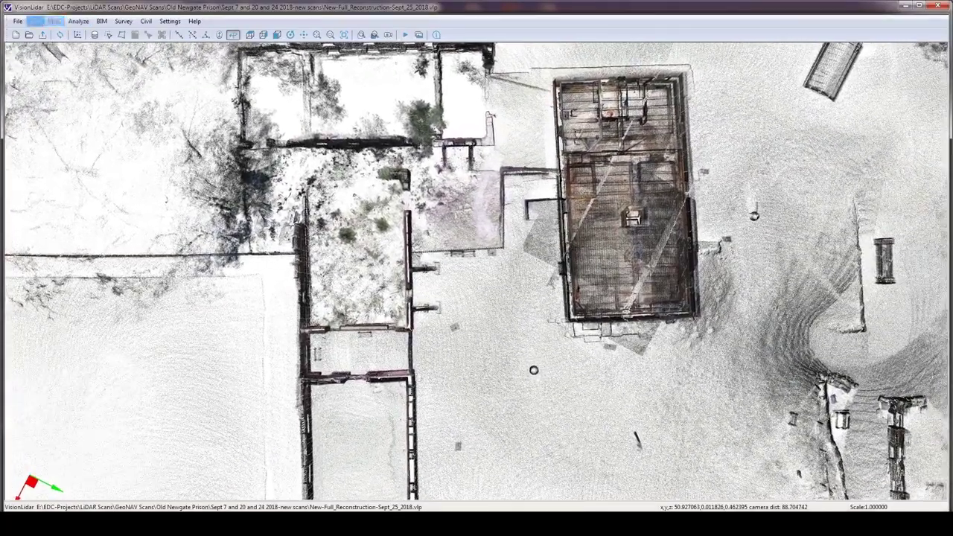
- Draw a narrow fence across the main building's width beside the chimney, hiding all points outside it
click(35, 21)
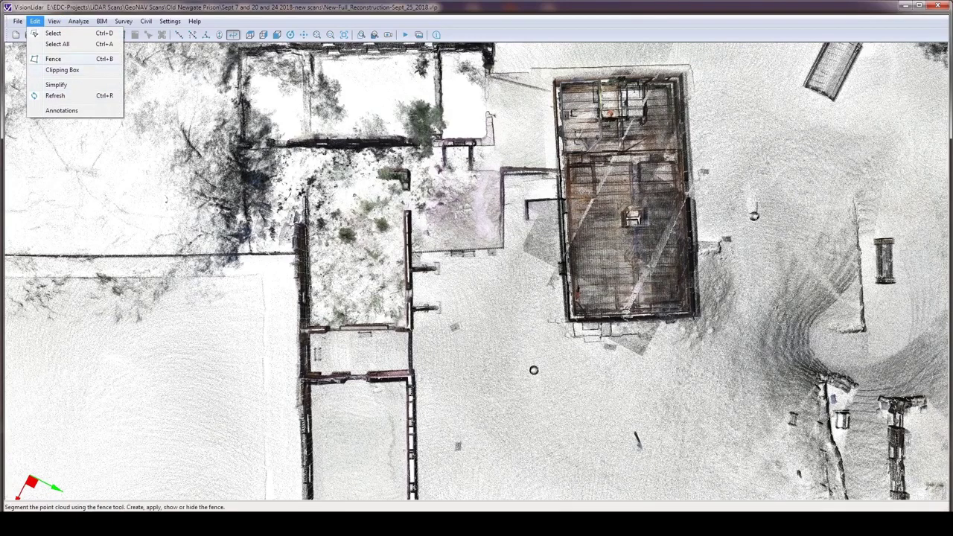
click(53, 59)
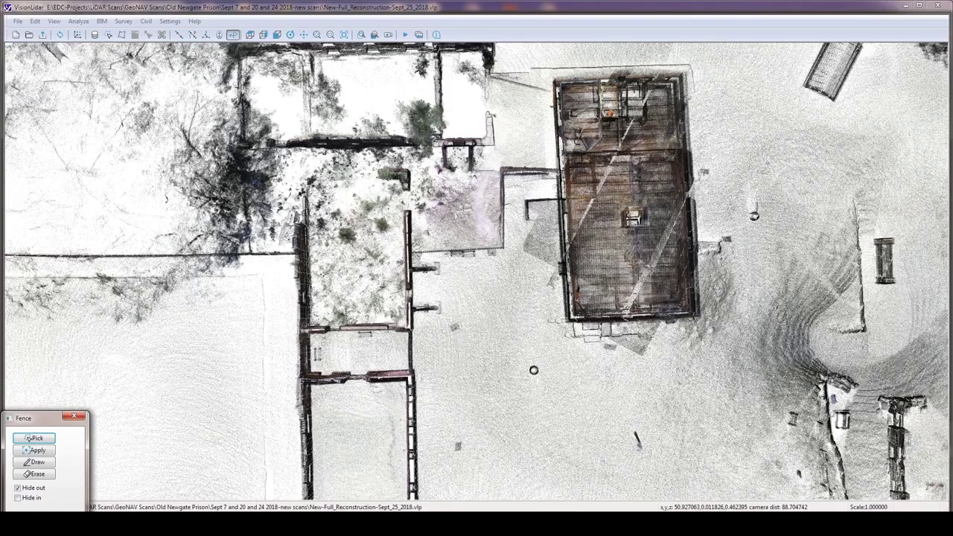
click(541, 188)
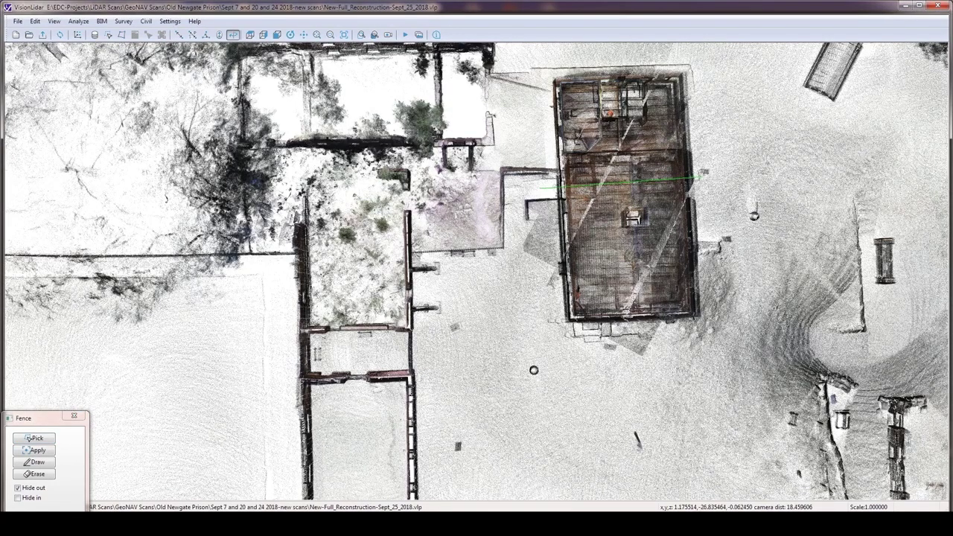
click(703, 177)
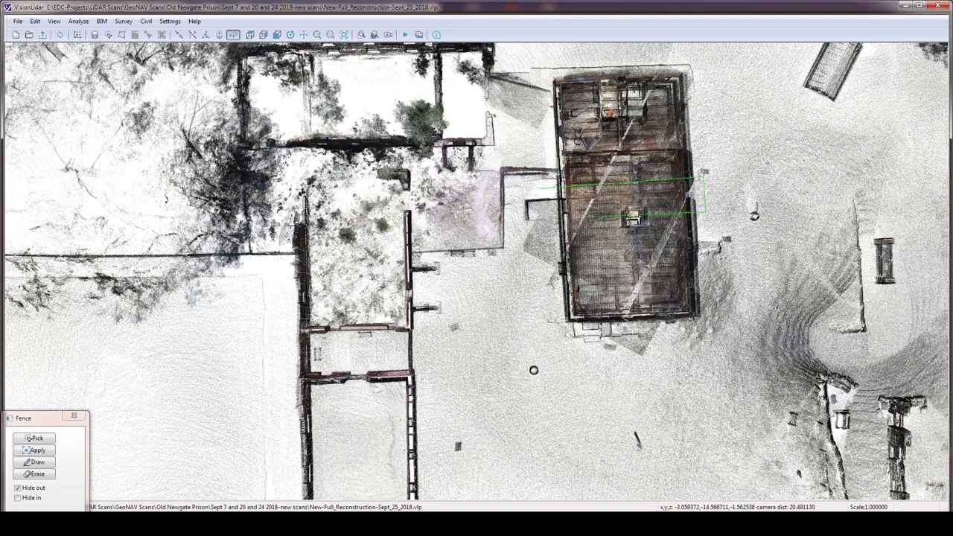
double_click(543, 220)
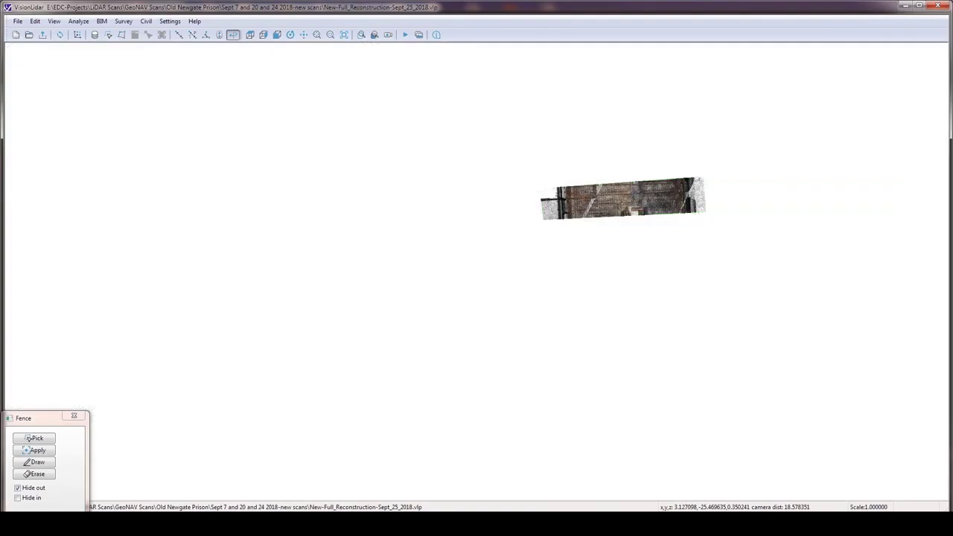
- Examine the cross-section through the main building and its chimney in side view, and show the points outside the fence again
middle_drag(544, 220, 544, 83)
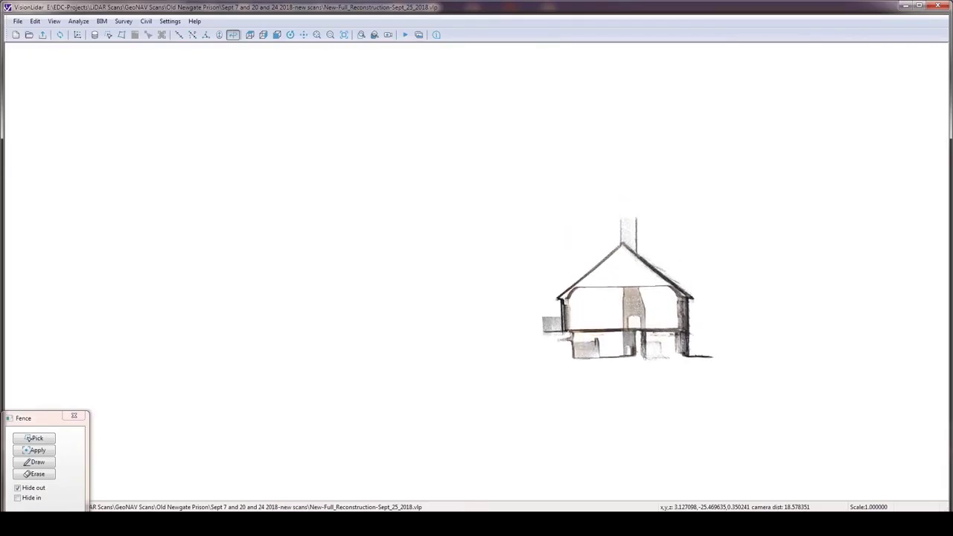
scroll(626, 290, up, 4)
middle_drag(692, 313, 432, 240)
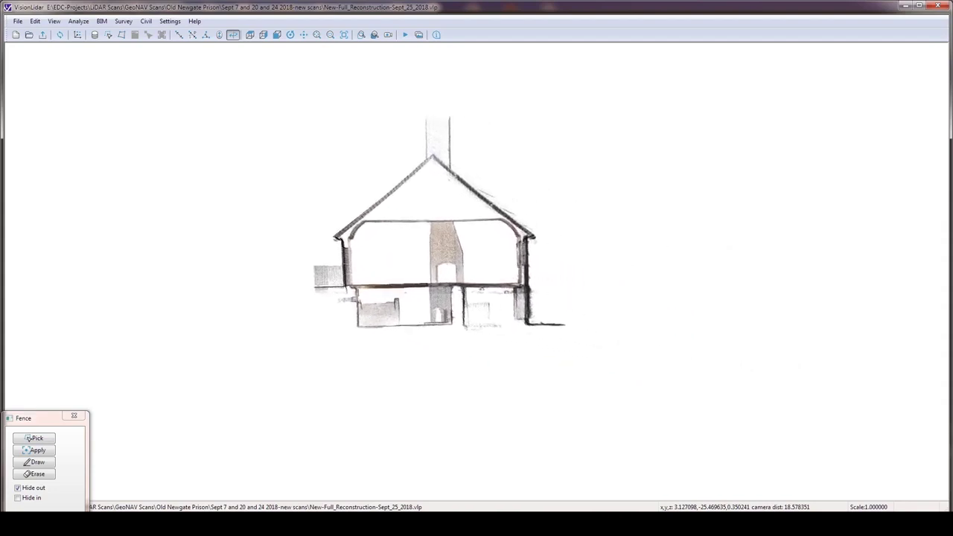
scroll(477, 277, up, 4)
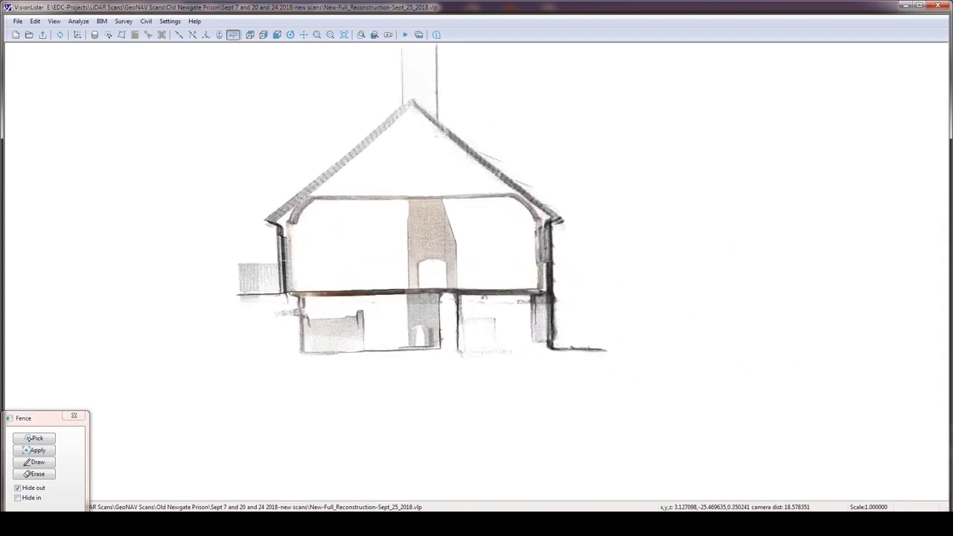
middle_drag(477, 277, 476, 272)
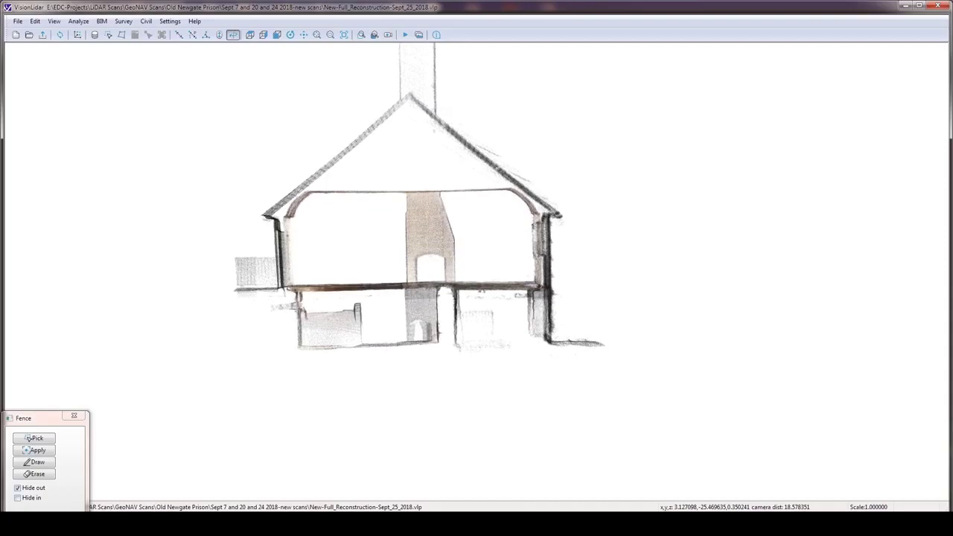
click(17, 488)
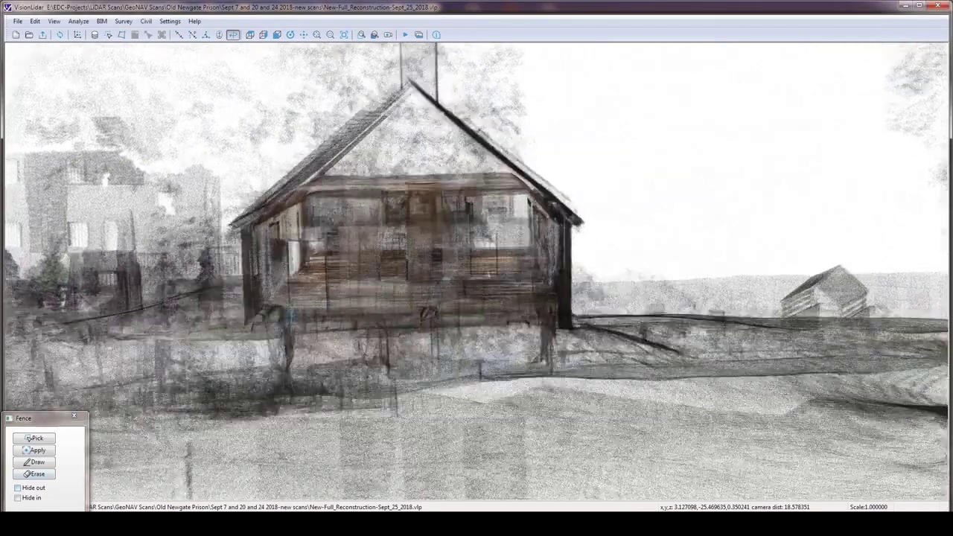
- Hide the points outside the lengthwise fence through the main building and view the longitudinal section from the side
middle_drag(477, 277, 264, 327)
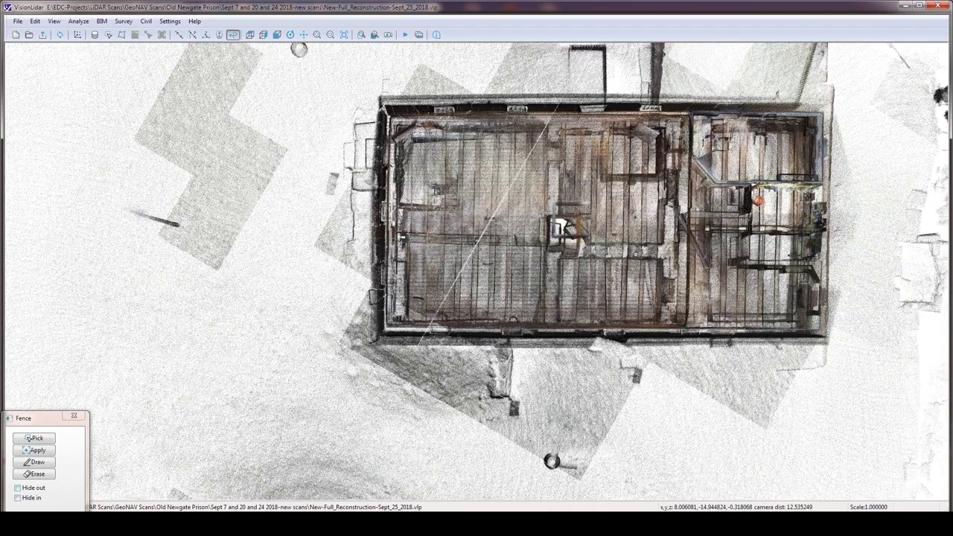
click(18, 487)
middle_drag(566, 283, 555, 87)
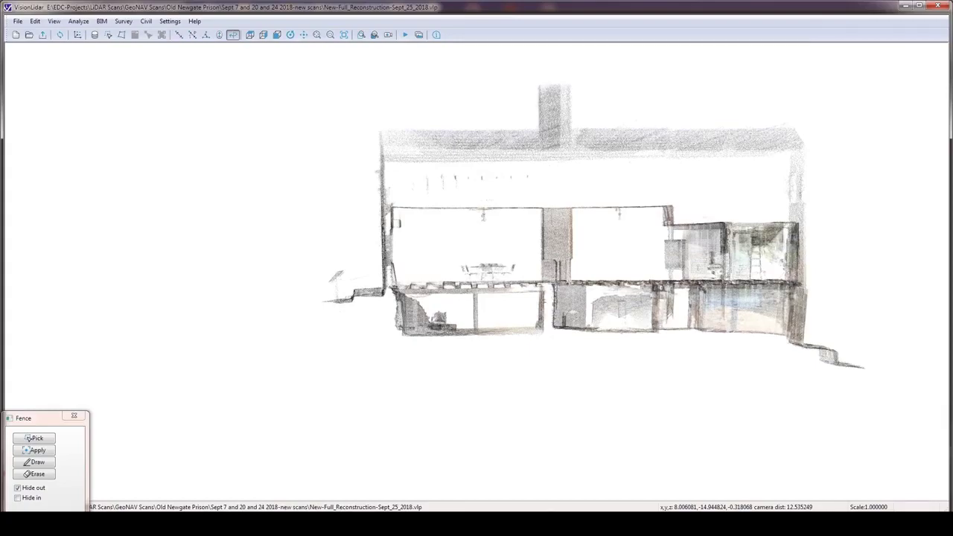
- Fence the main building's full length inside its long walls, hide the outside points, and view the cutaway in perspective
click(17, 488)
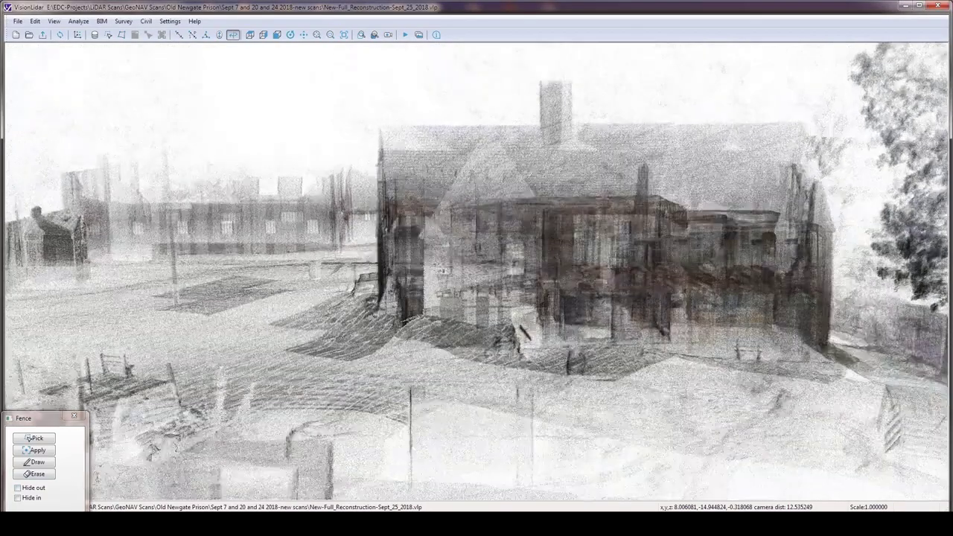
middle_drag(556, 88, 555, 269)
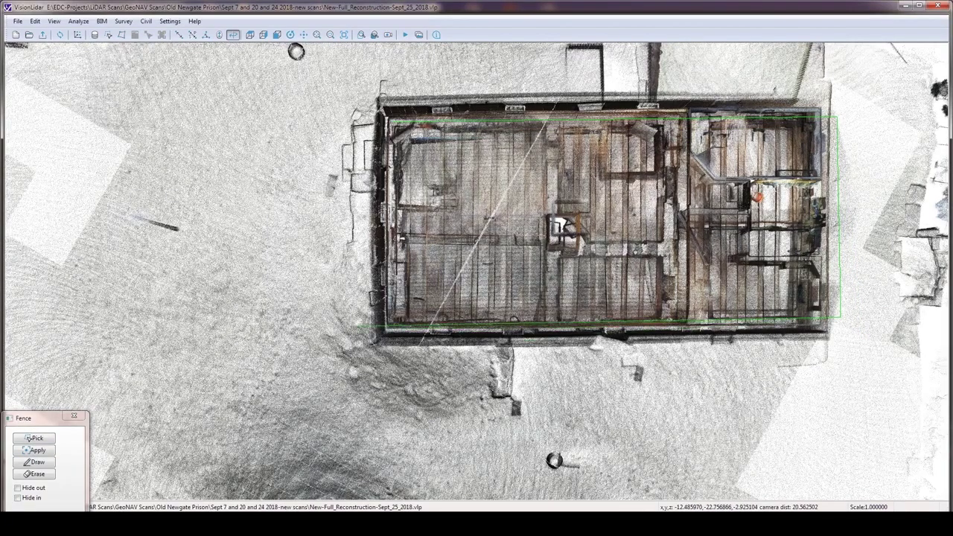
click(357, 326)
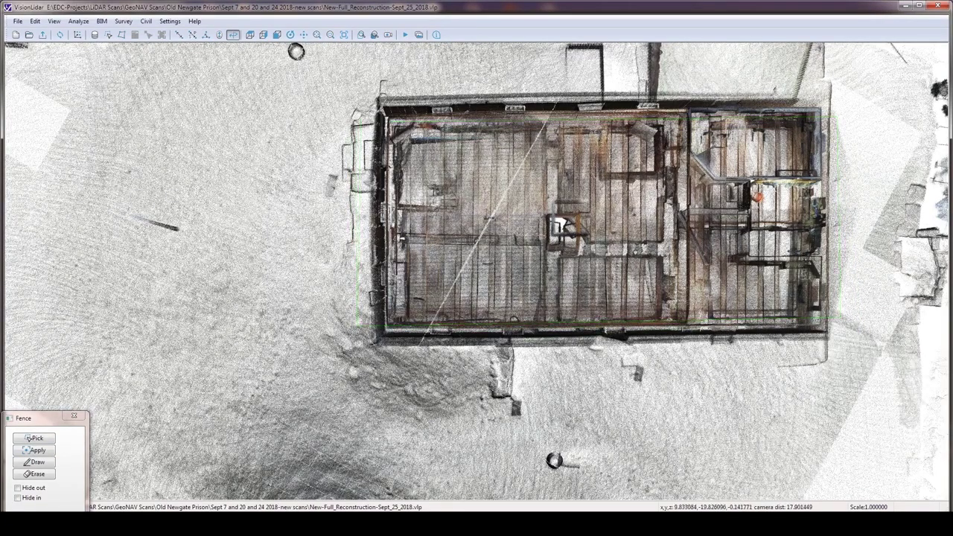
click(17, 488)
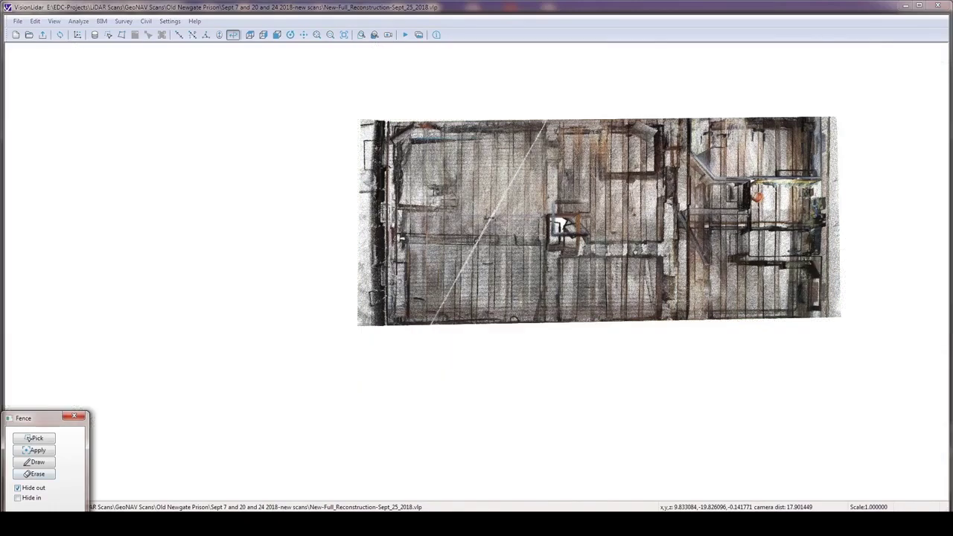
middle_drag(298, 373, 294, 204)
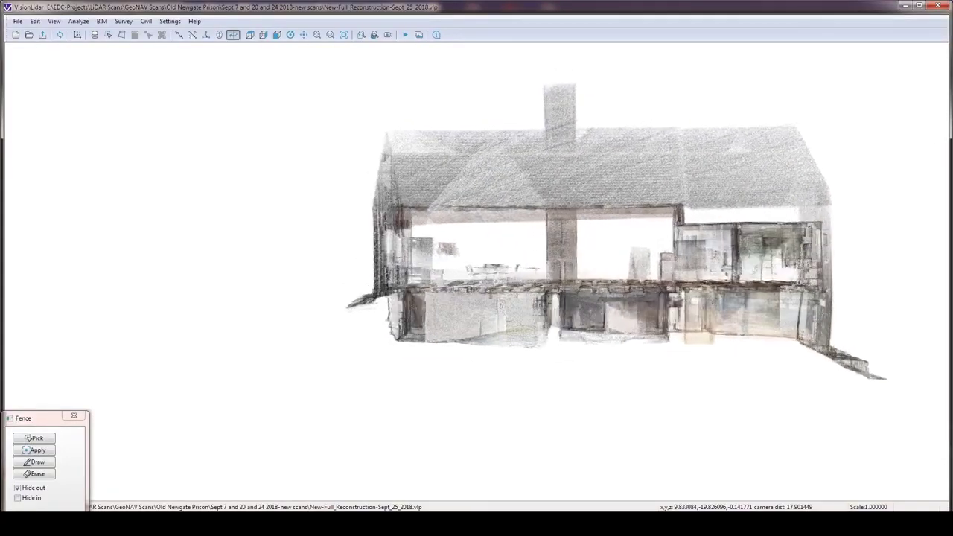
middle_drag(295, 204, 262, 216)
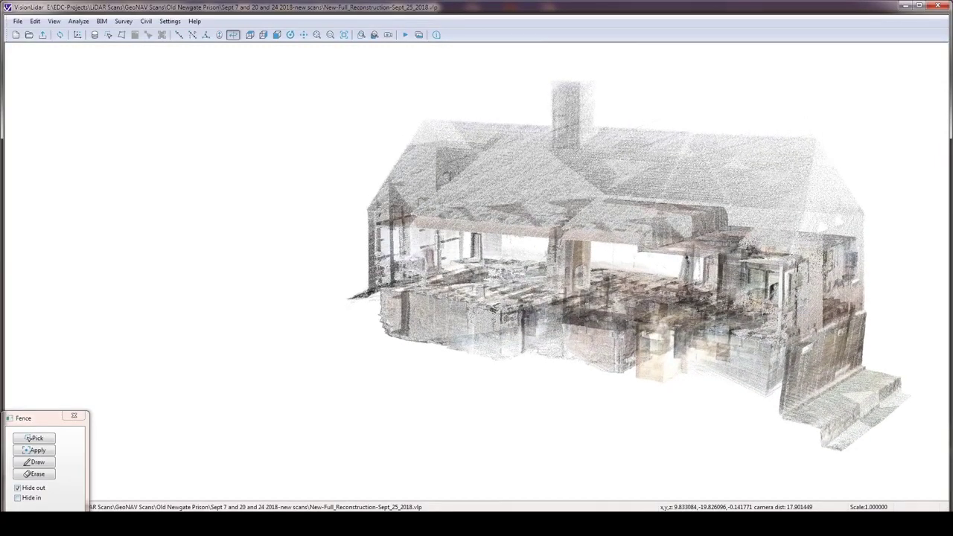
- Show the points outside the fence again and view the main building from its long side
click(18, 488)
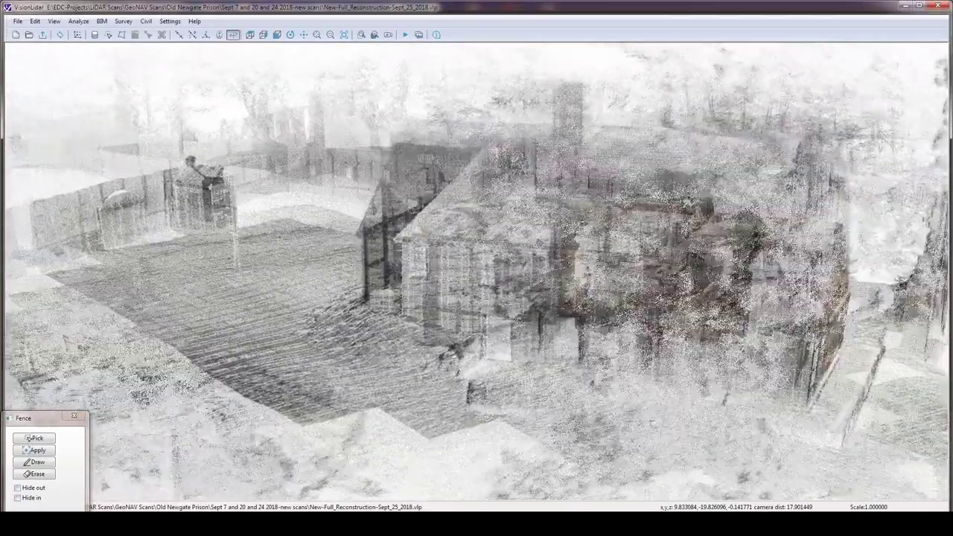
middle_drag(321, 223, 378, 216)
middle_drag(494, 343, 510, 322)
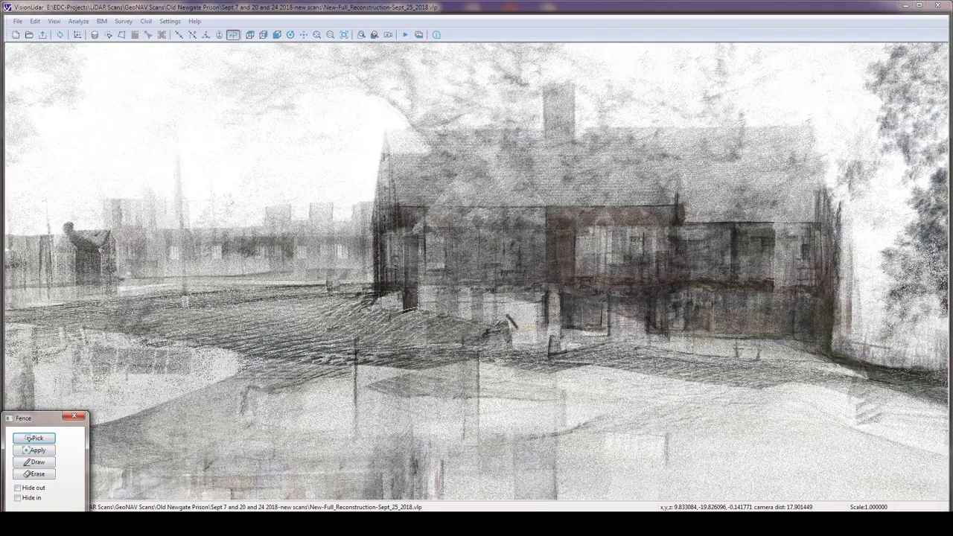
- Cut a horizontal slice through the main building's upper floor with a fence, view its floor plan from above, and show the outside points again
click(366, 224)
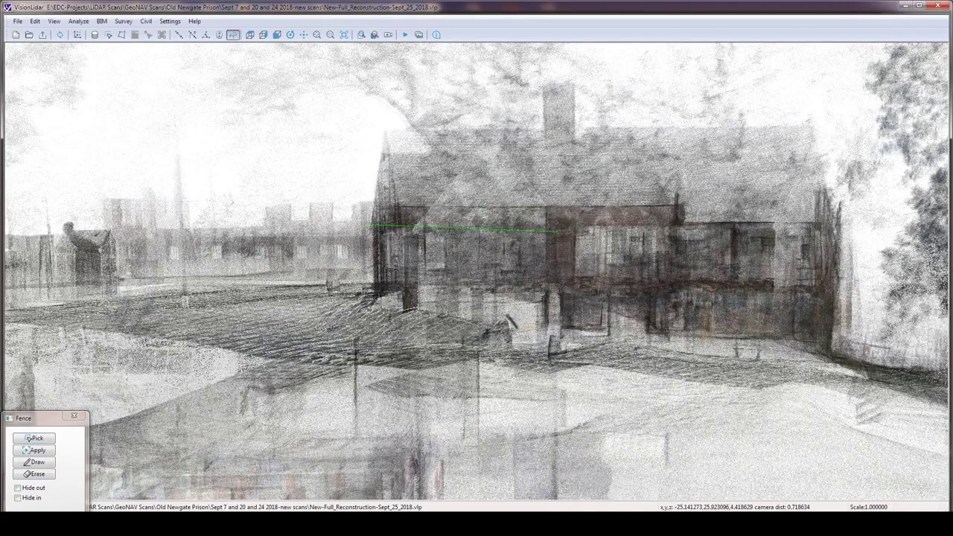
click(857, 227)
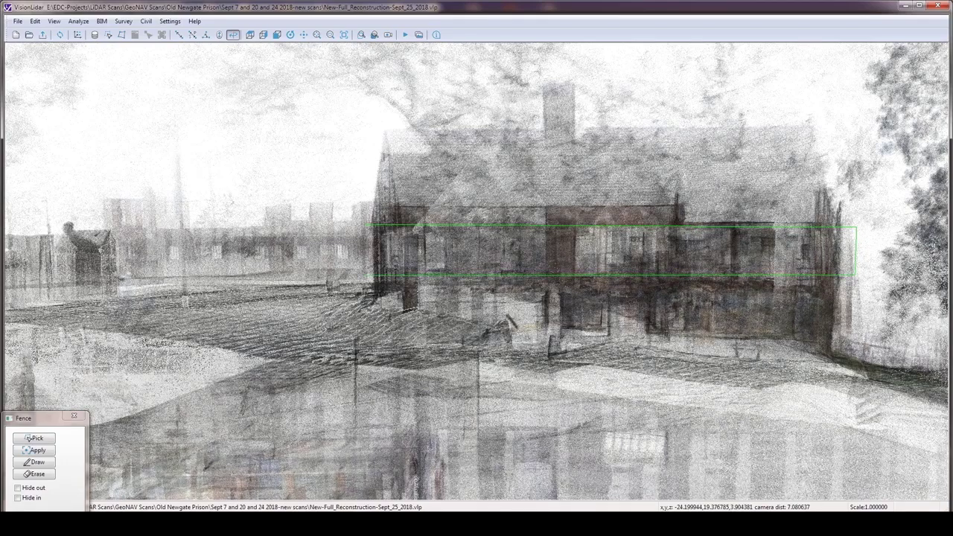
click(374, 276)
right_click(374, 275)
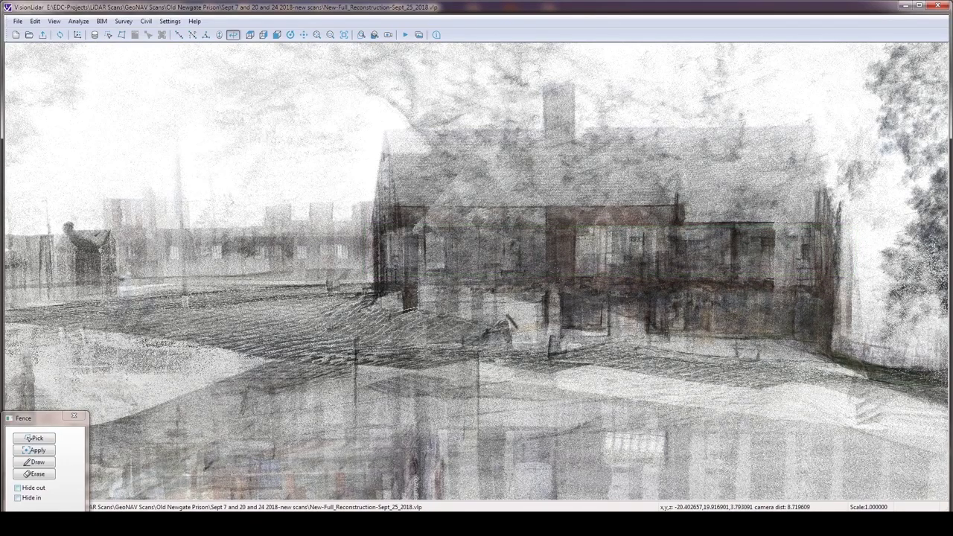
click(17, 488)
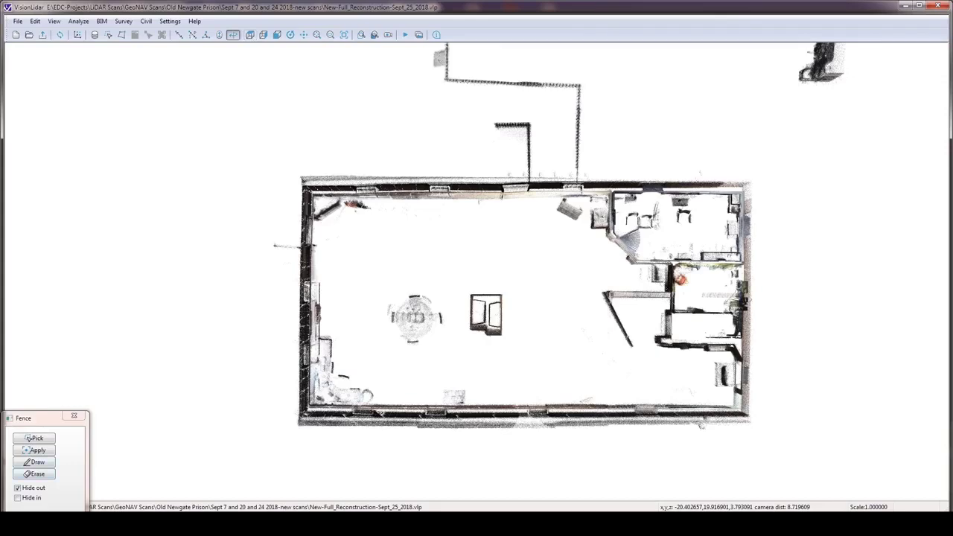
click(17, 488)
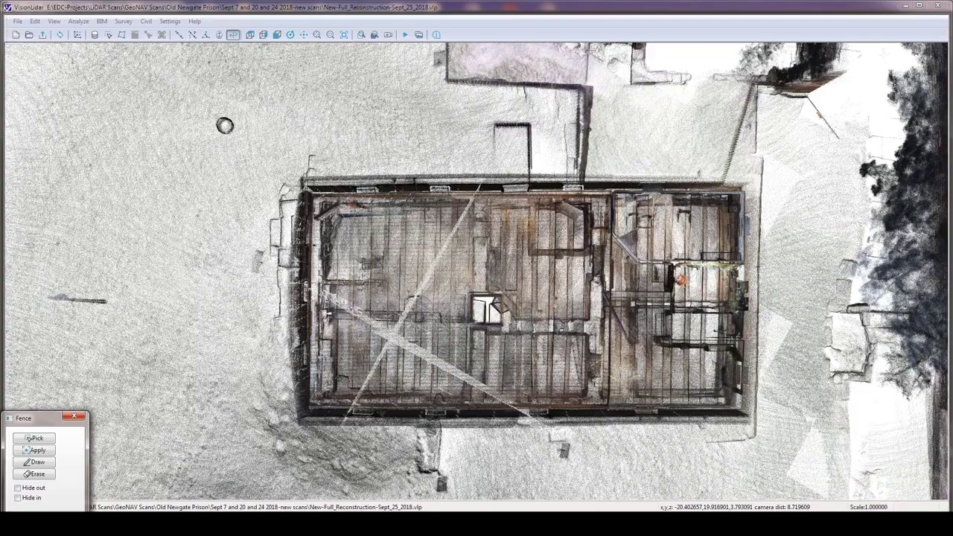
- Fence a long strip lengthwise through the main building from beyond the yard wall to the trees, hide the outside points, and view it side-on
scroll(476, 271, down, 5)
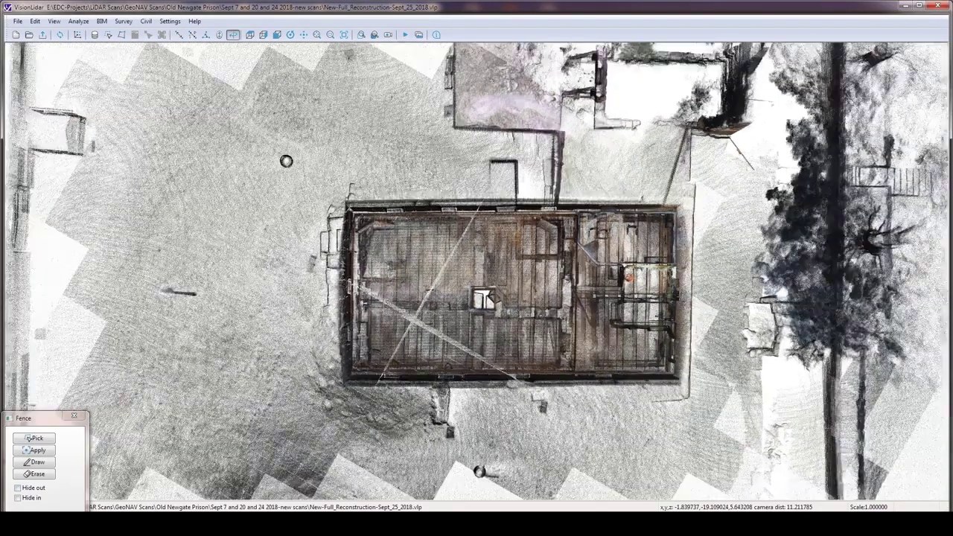
scroll(482, 292, down, 5)
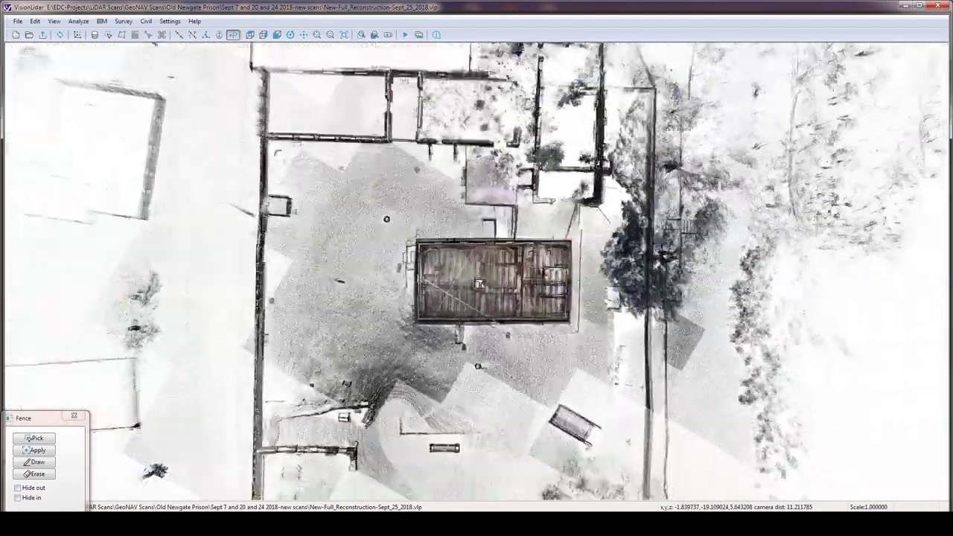
scroll(478, 282, down, 3)
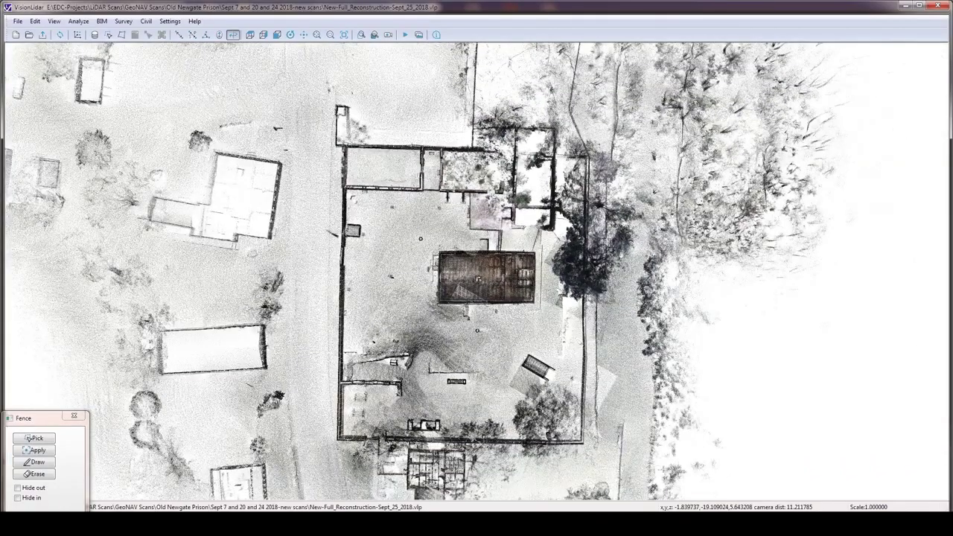
middle_drag(479, 279, 442, 183)
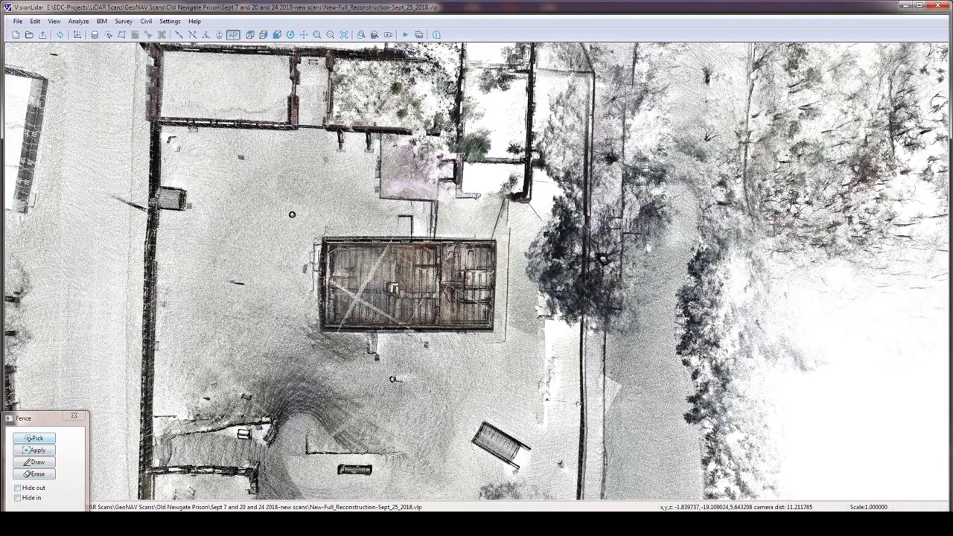
click(35, 438)
click(112, 254)
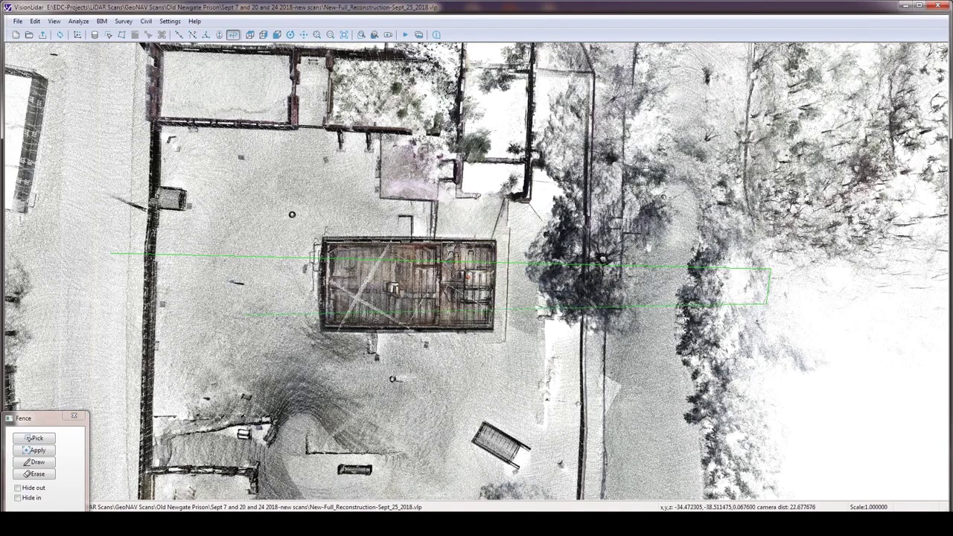
click(112, 296)
right_click(111, 296)
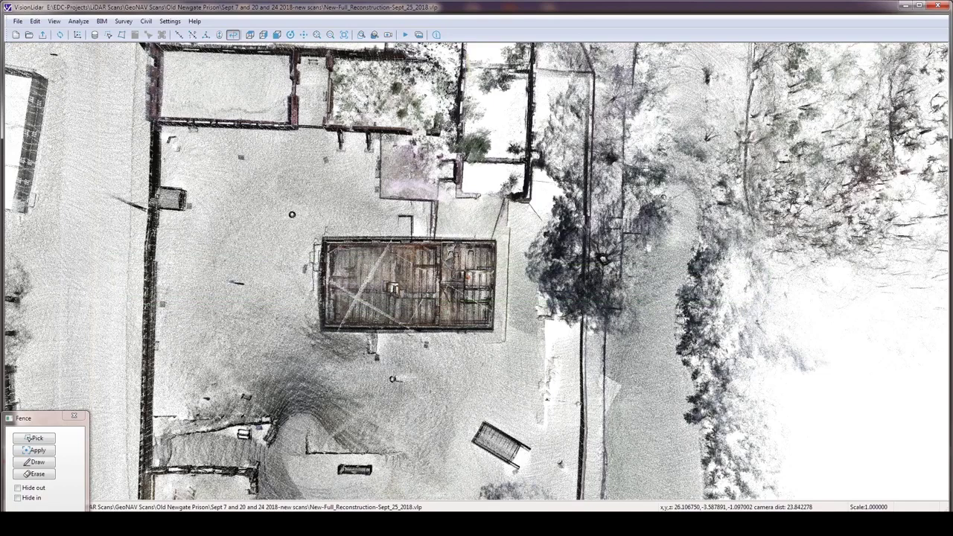
click(18, 487)
middle_drag(446, 327, 455, 260)
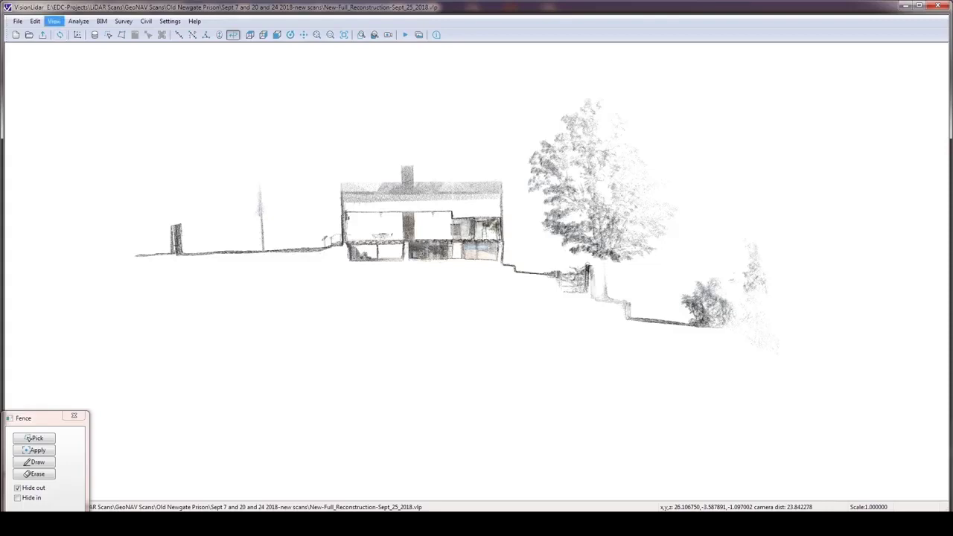
- Turn on the Mine 1 and Mine-Entire scans so the section includes the underground tunnels
click(54, 22)
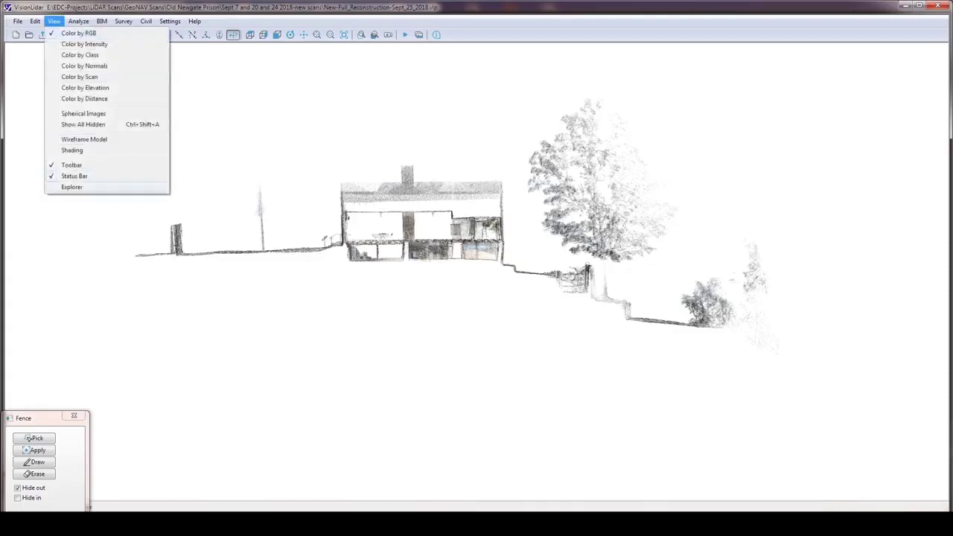
click(71, 187)
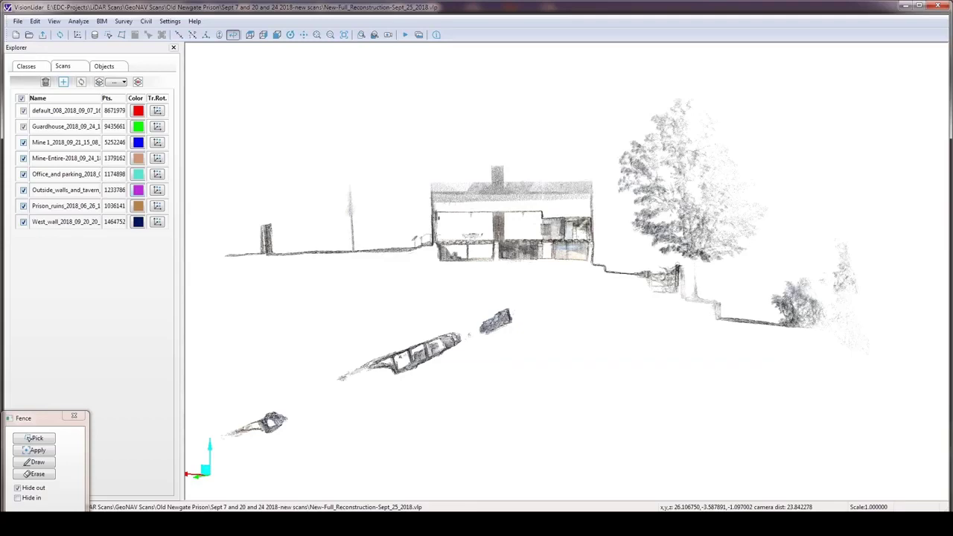
click(174, 48)
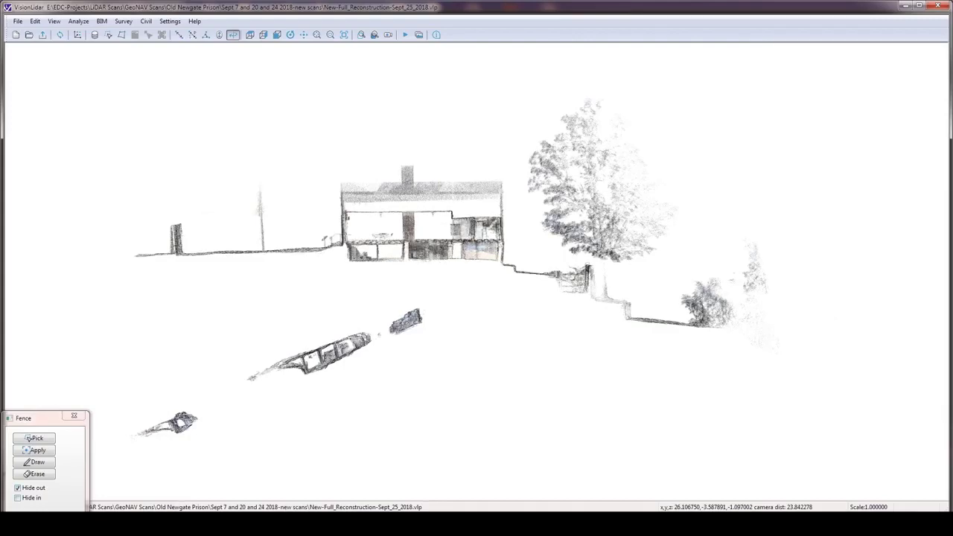
- Show the outside points again and cut a new section along the mine's stepped entrance tunnel, viewed from the side
click(17, 488)
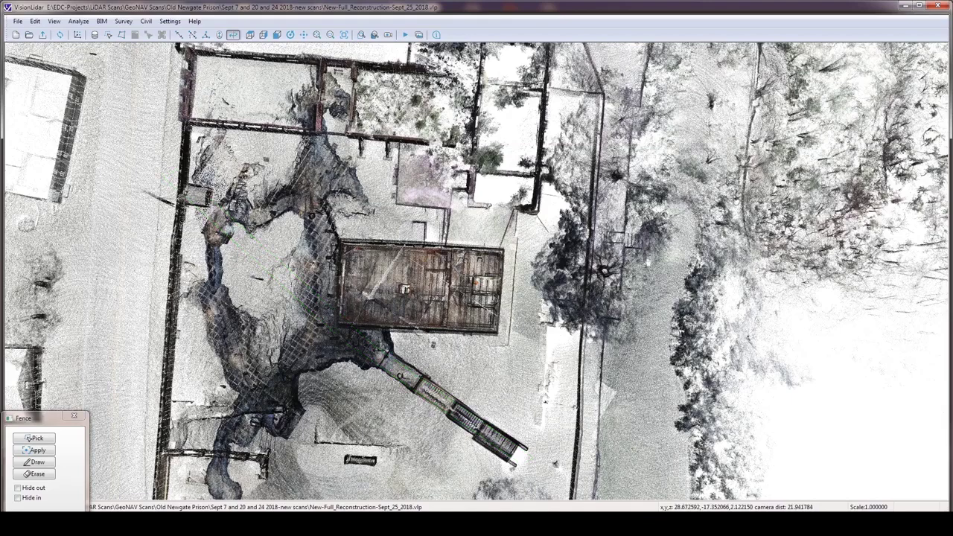
click(17, 488)
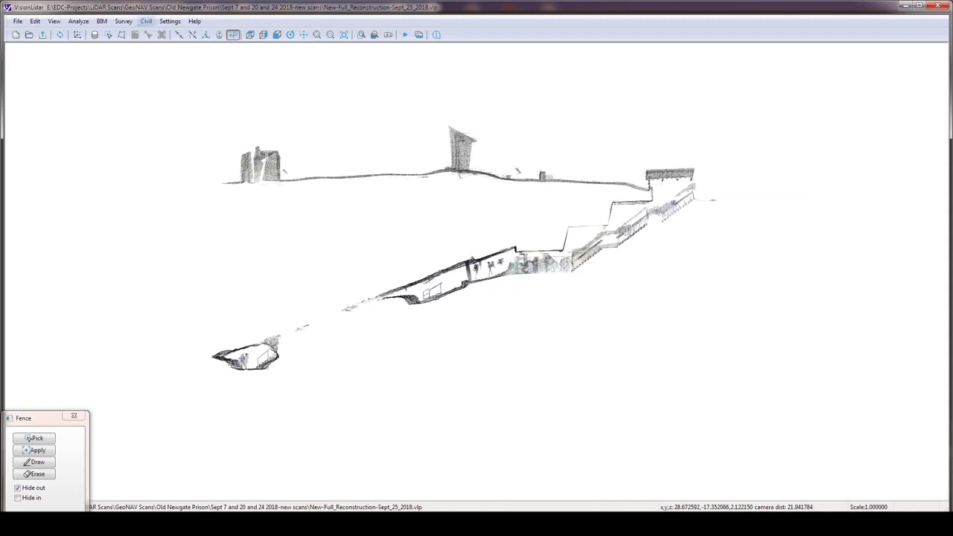
- Set the point cloud transparency to 62% and apply it
click(170, 21)
click(189, 33)
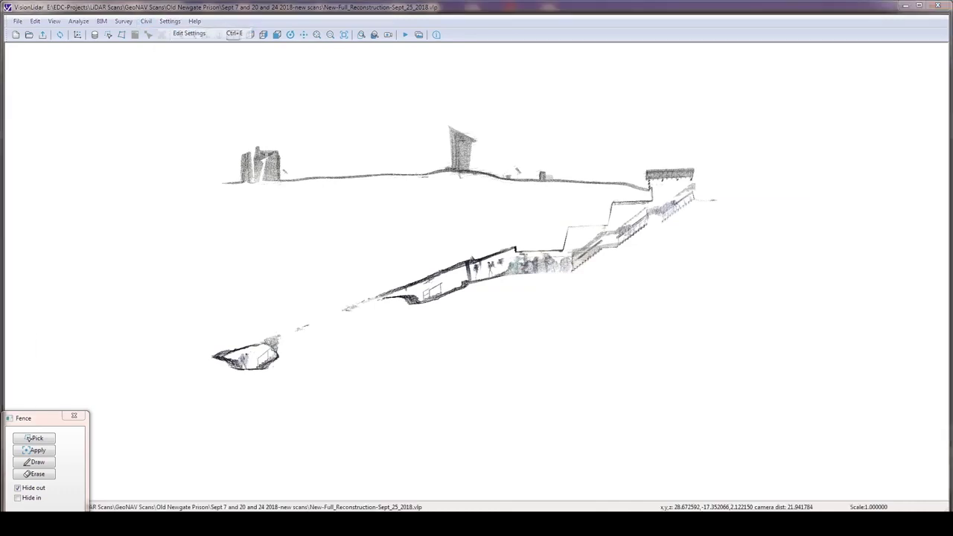
drag(215, 282, 193, 282)
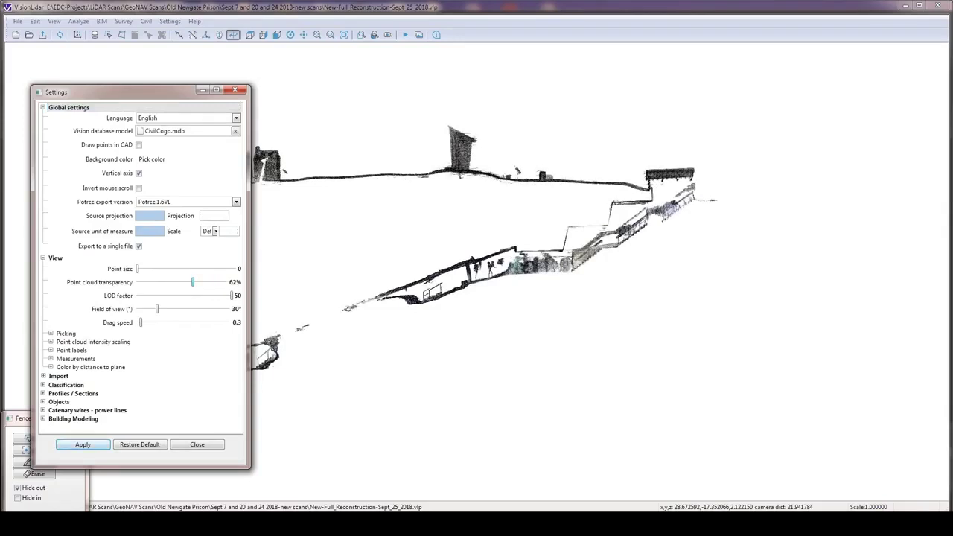
click(82, 445)
click(197, 444)
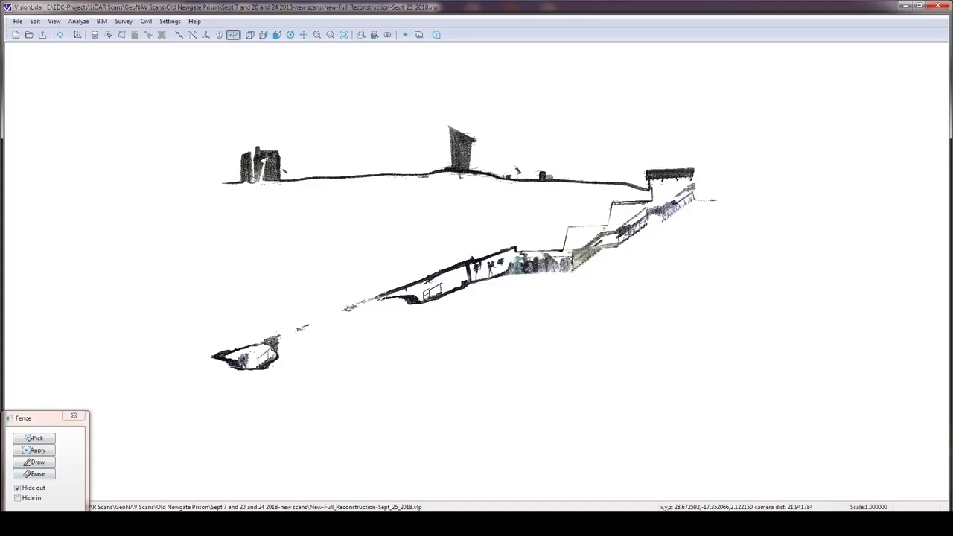
- Show the points outside the fence again and hide the Office_and parking, Outside_walls_and_tavern and West_wall scans
click(18, 488)
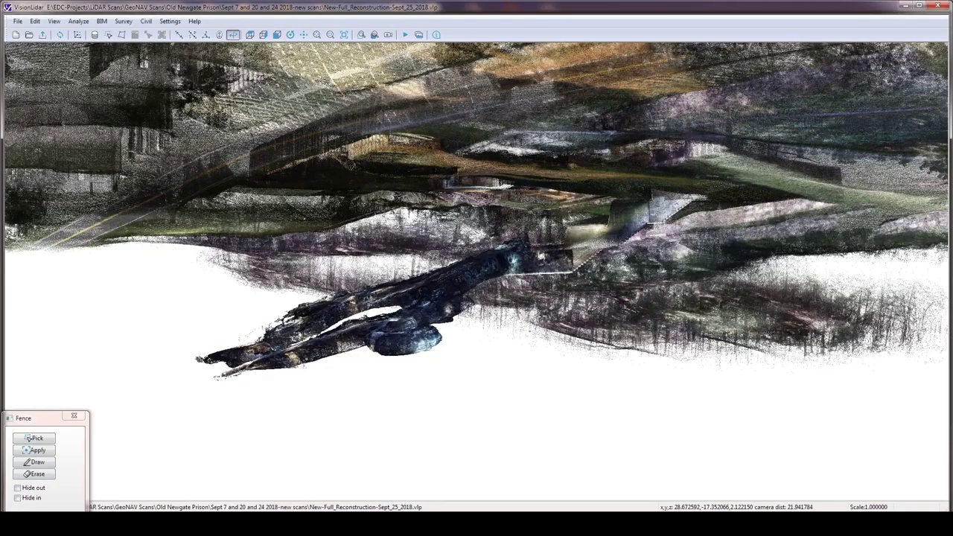
middle_drag(476, 272, 477, 450)
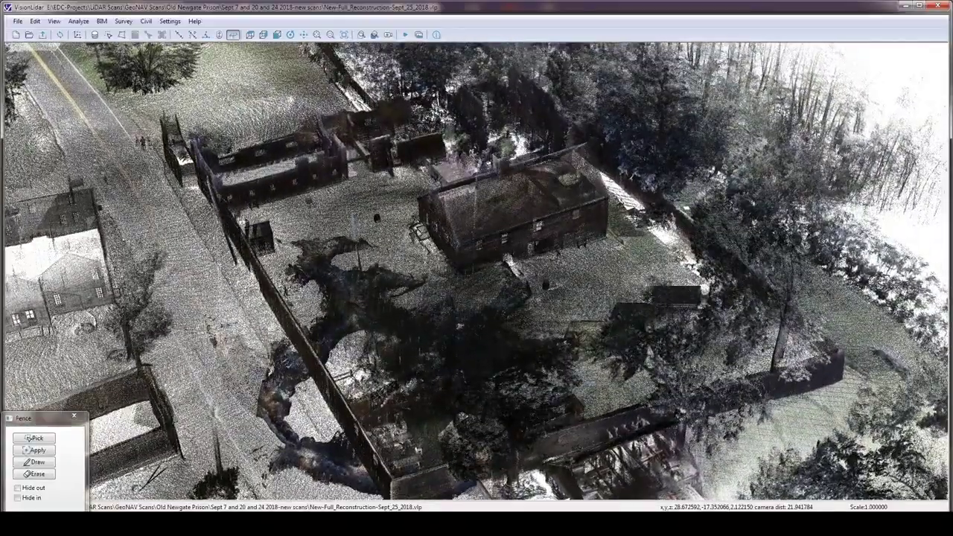
click(53, 21)
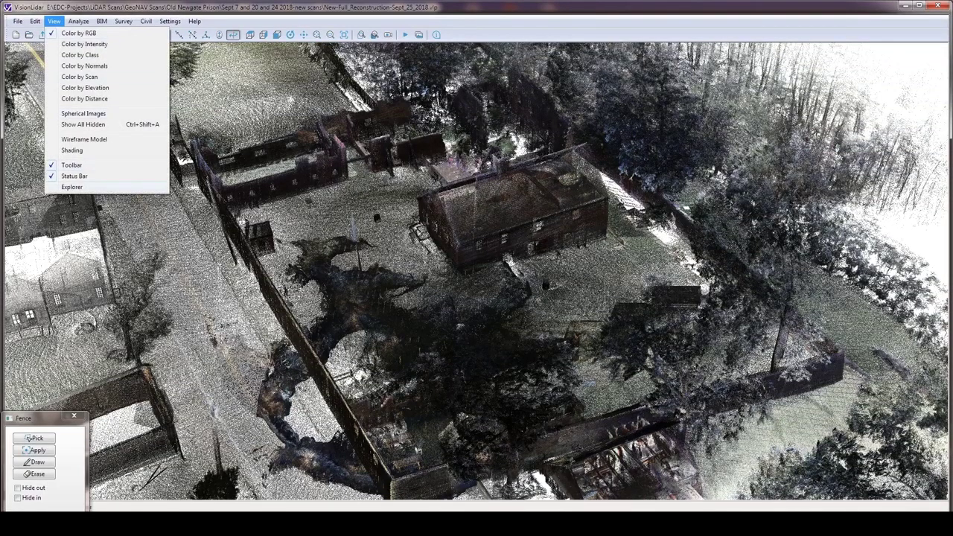
click(71, 188)
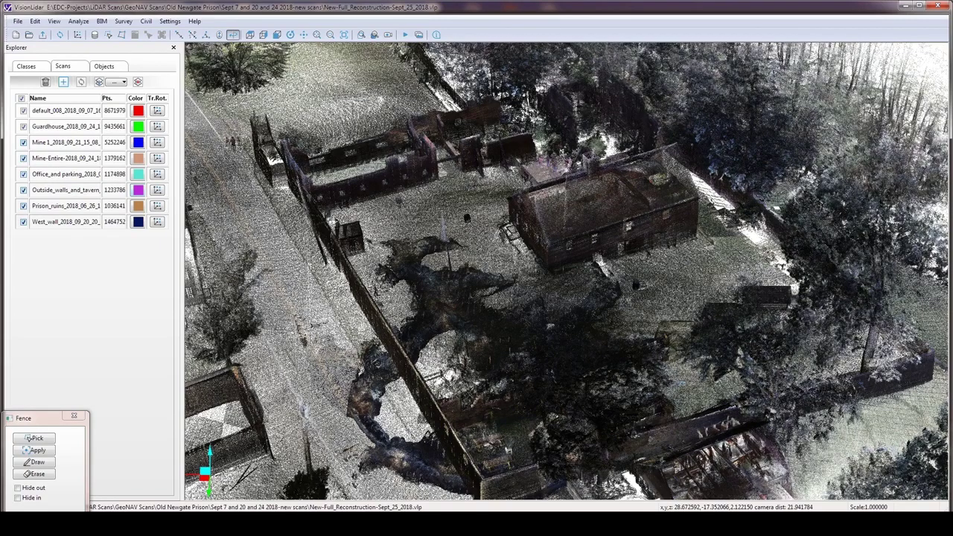
click(23, 174)
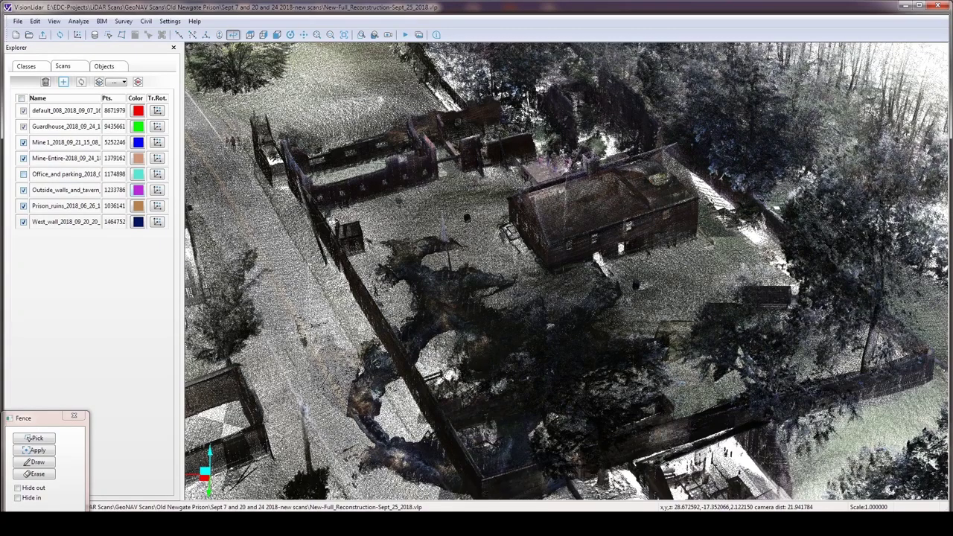
click(23, 190)
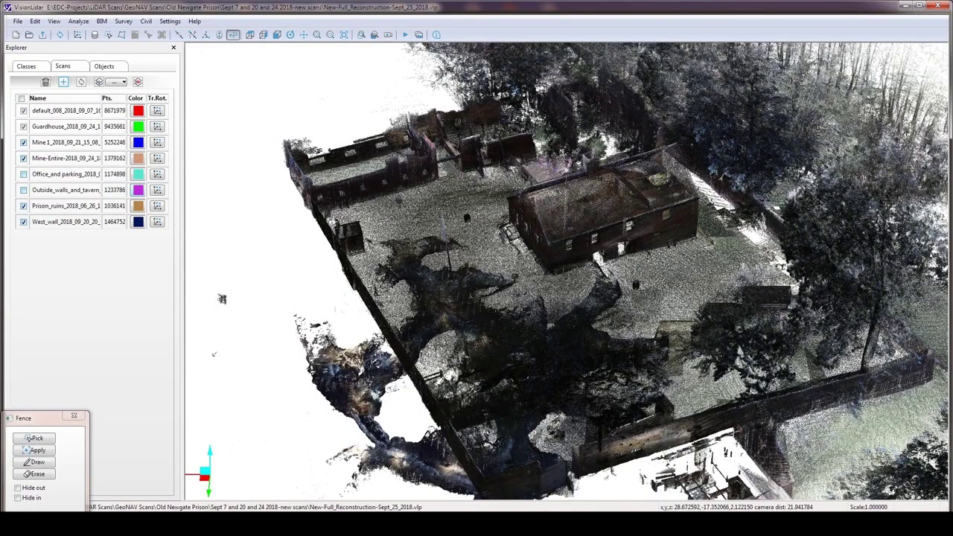
click(23, 110)
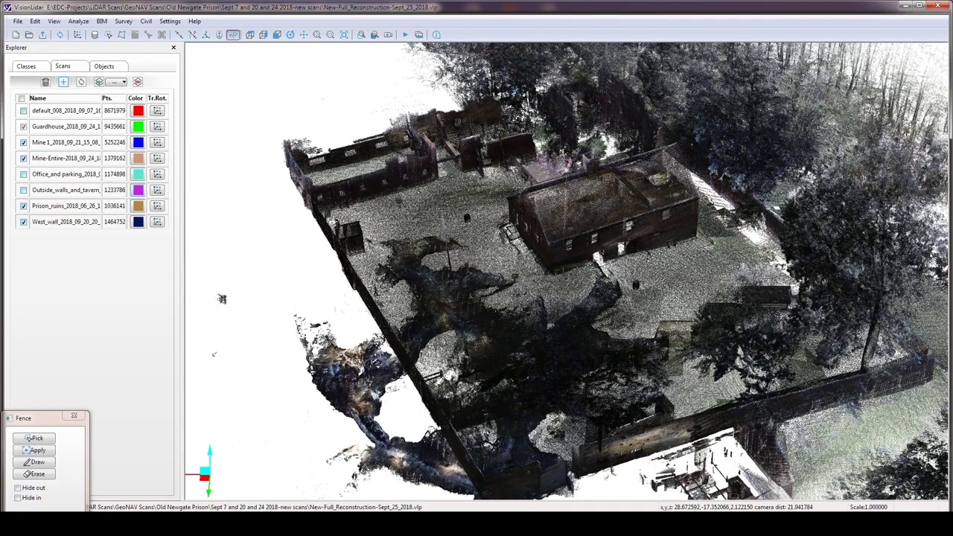
click(23, 110)
click(23, 222)
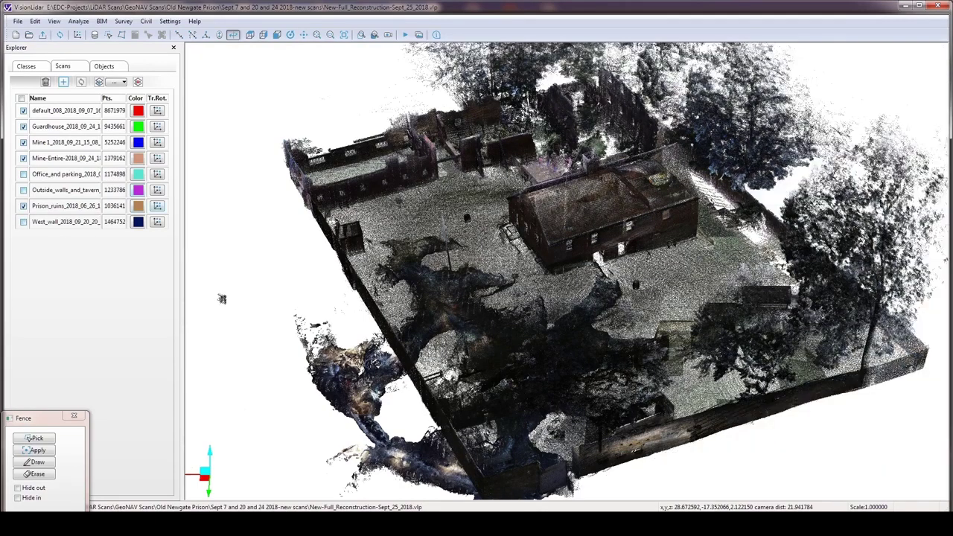
- Close the scan list and examine the prison yard and the mine tunnels beneath it from the side and from above
drag(222, 298, 194, 118)
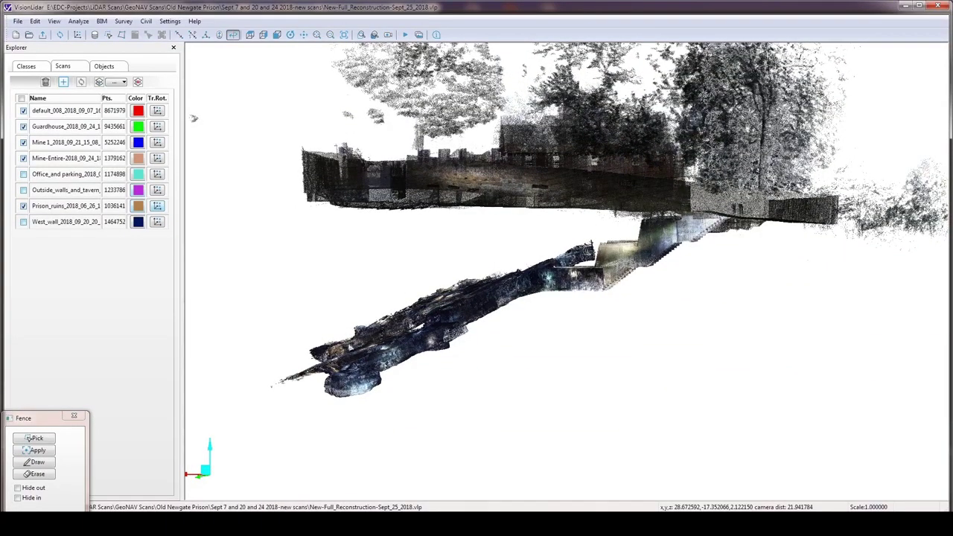
click(173, 47)
drag(104, 118, 130, 143)
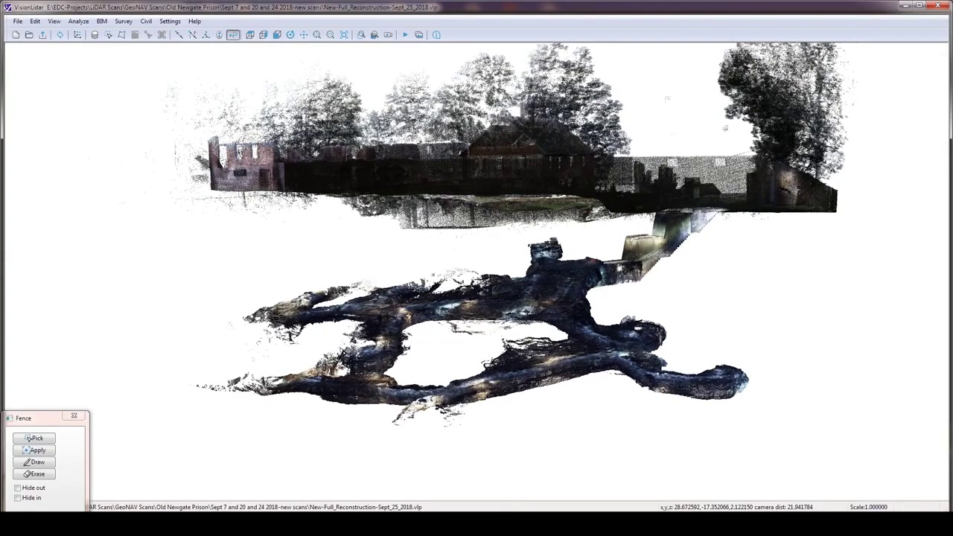
middle_drag(476, 272, 476, 422)
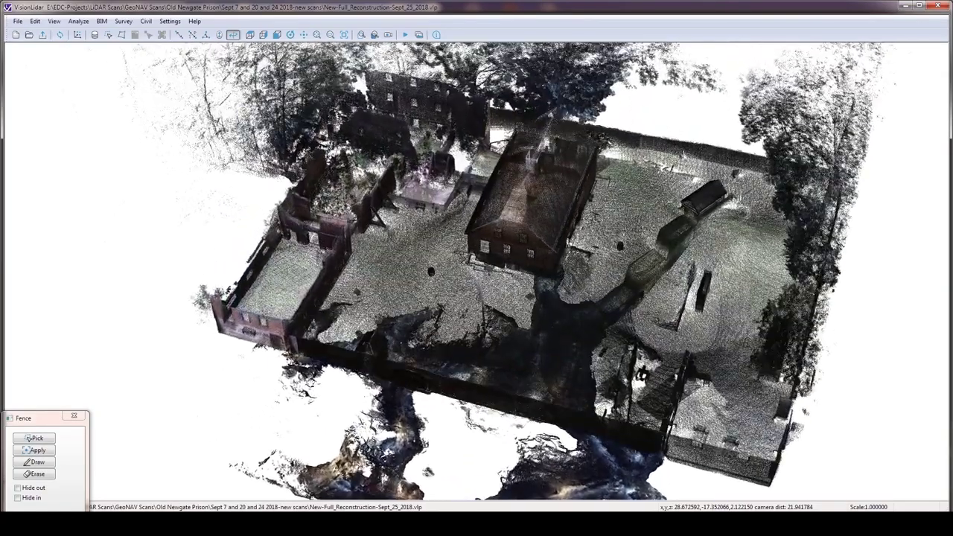
middle_drag(477, 272, 477, 365)
- Hide the default_008 and Prison_ruins scans and view the guardhouse with the mine tunnels at an angle from above
click(54, 21)
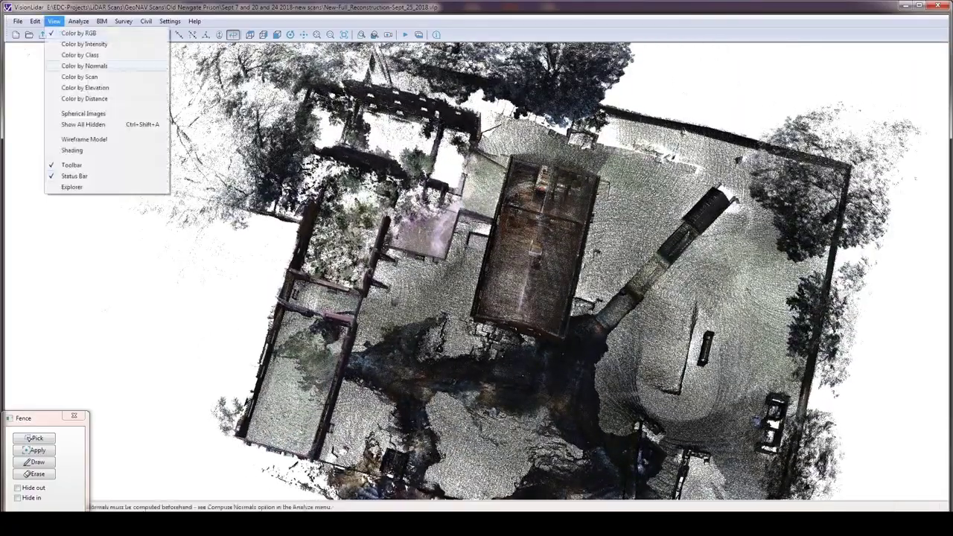
click(70, 186)
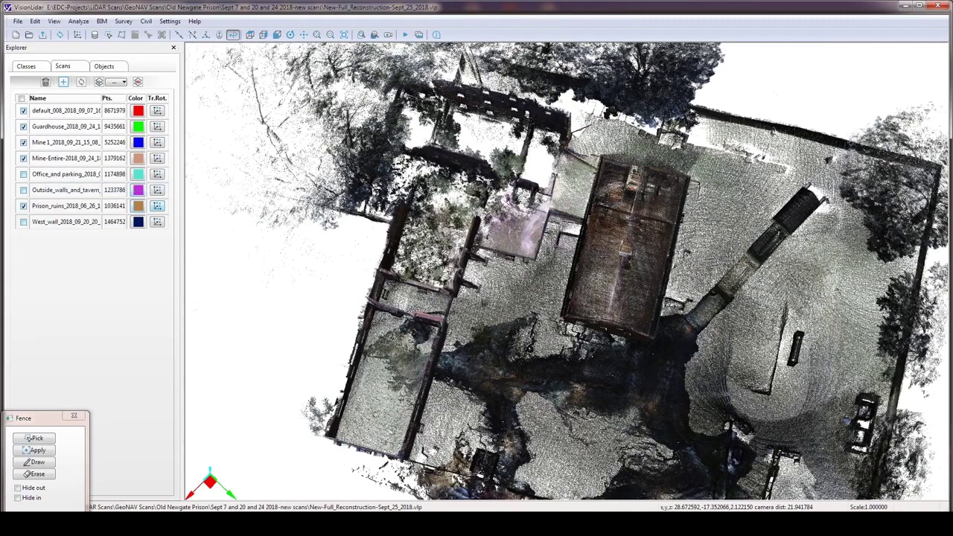
click(23, 110)
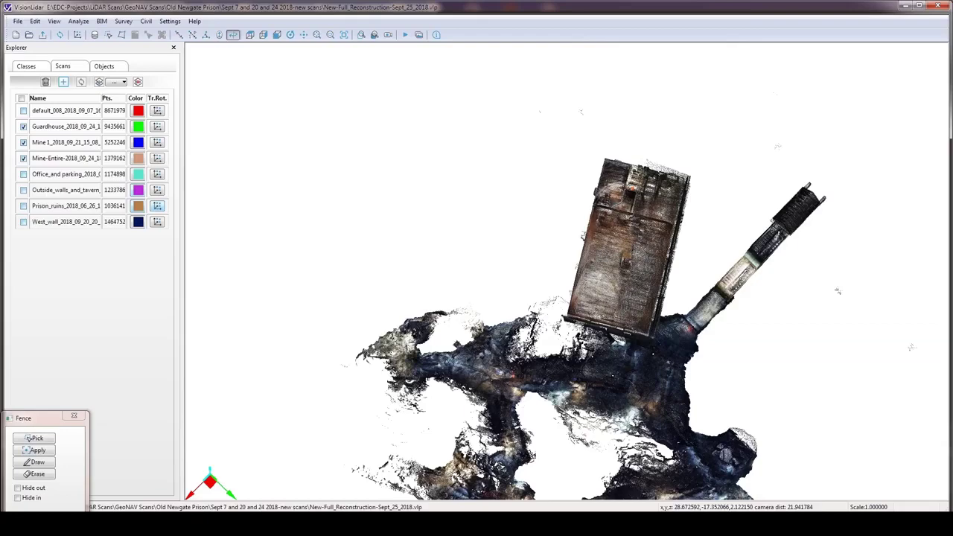
middle_drag(574, 327, 535, 165)
middle_drag(601, 231, 588, 201)
middle_drag(511, 376, 529, 378)
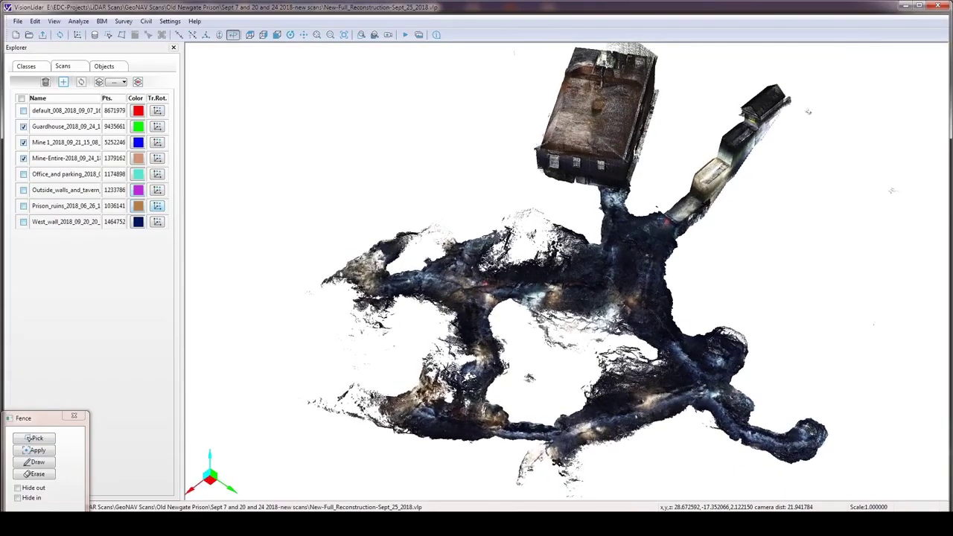
- With the Explorer closed, set the background color to black and the point cloud transparency to 0%
click(174, 47)
click(170, 21)
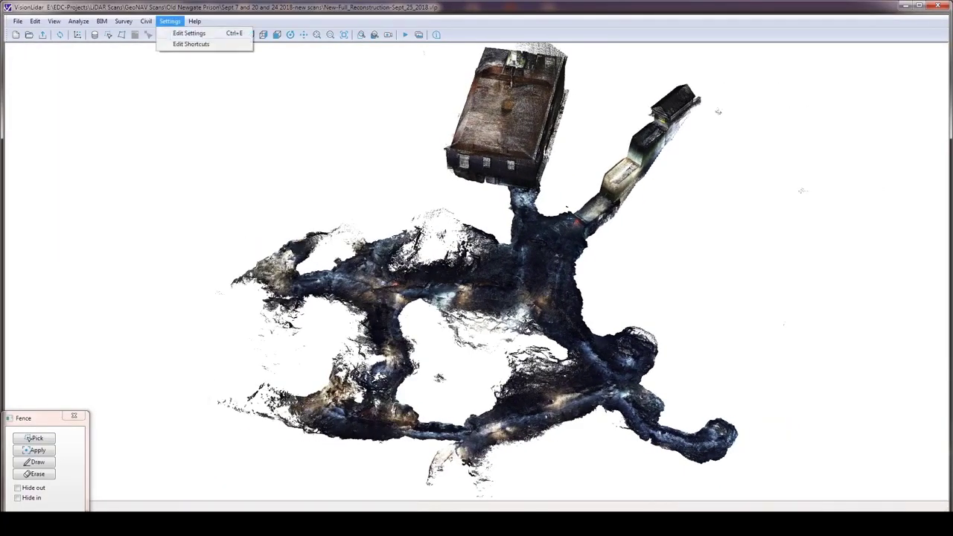
click(189, 33)
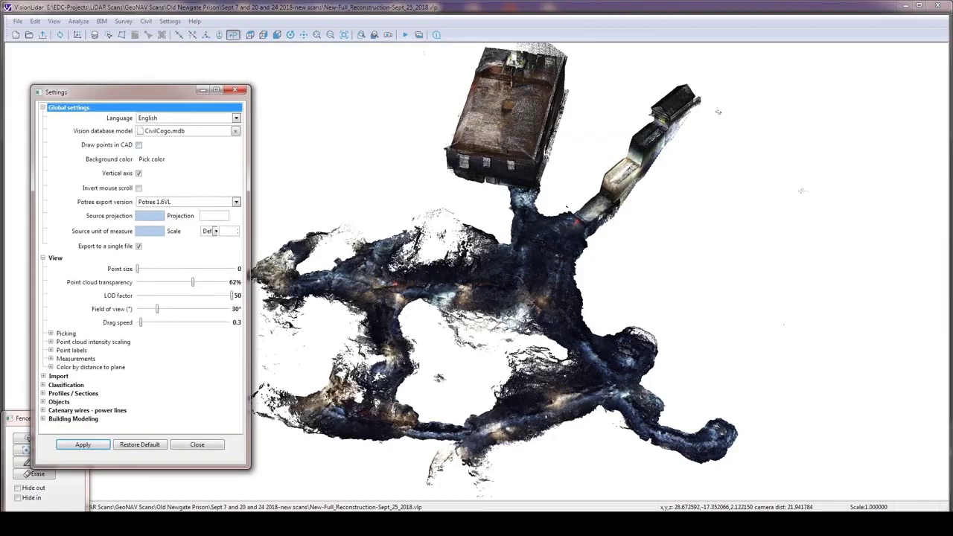
click(151, 159)
click(47, 183)
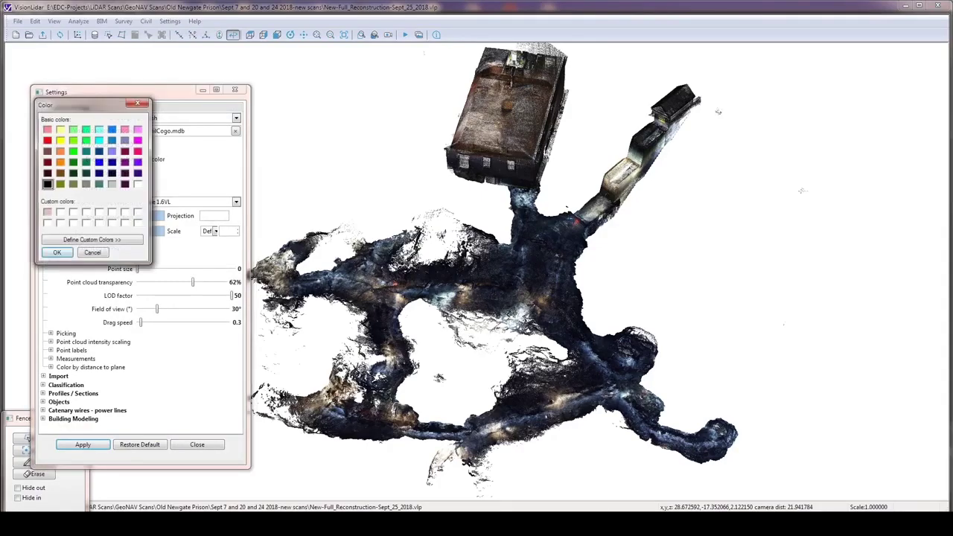
click(57, 252)
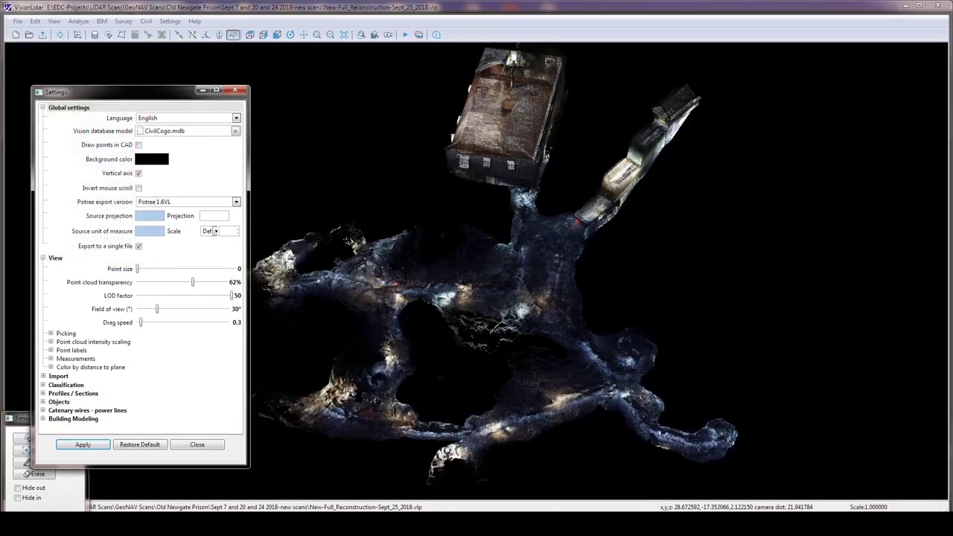
drag(193, 282, 137, 283)
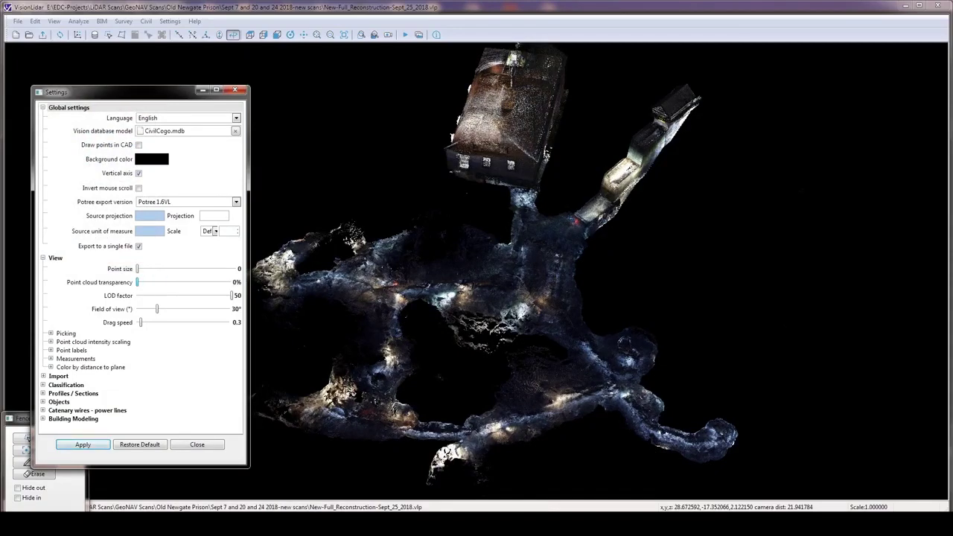
click(198, 444)
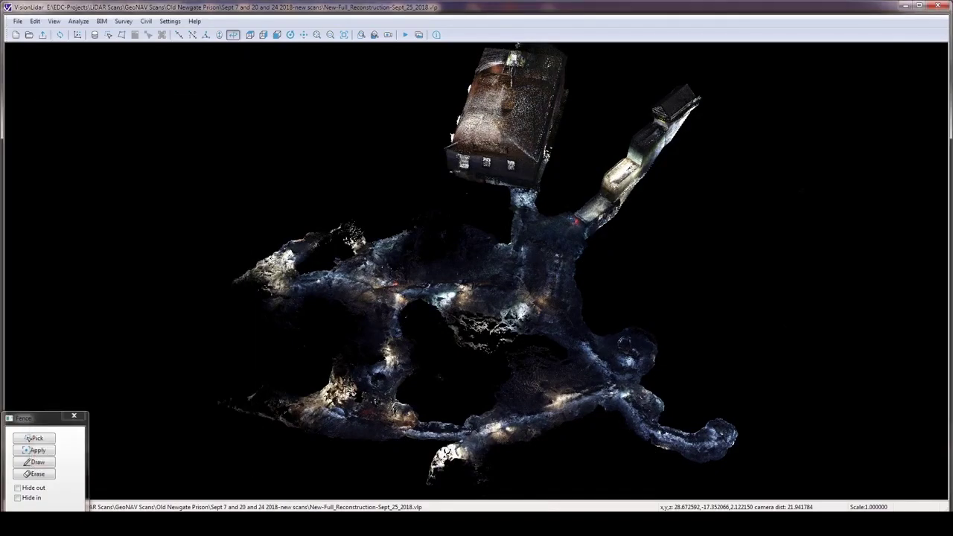
- Close the Fence tool and examine the mine tunnels up close, as well as together with the guardhouse from the side
middle_drag(476, 271, 496, 254)
scroll(477, 271, up, 5)
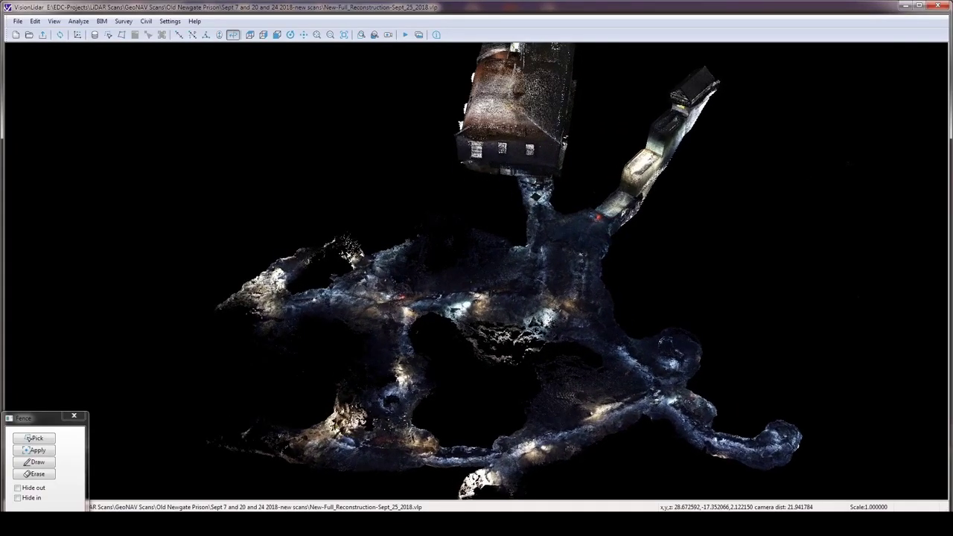
scroll(476, 271, up, 1)
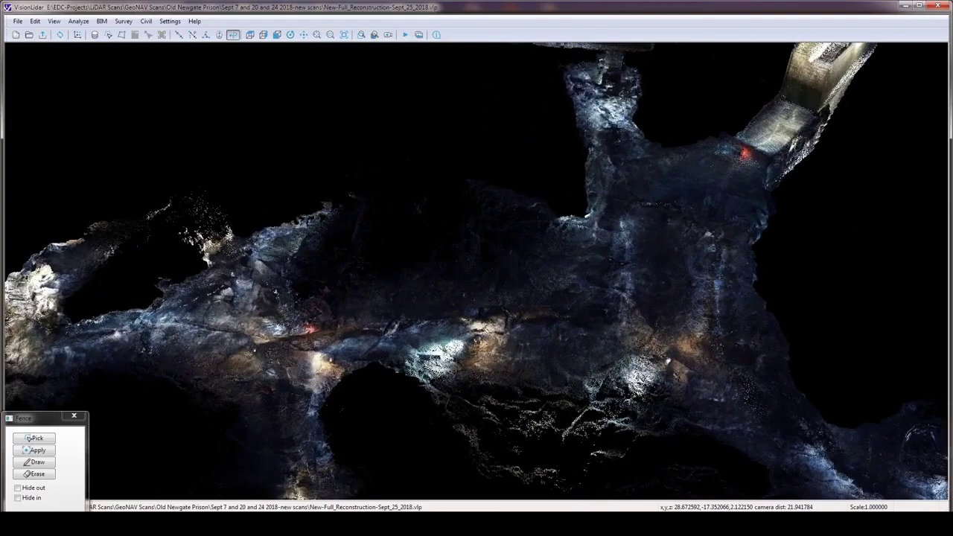
middle_drag(476, 271, 371, 205)
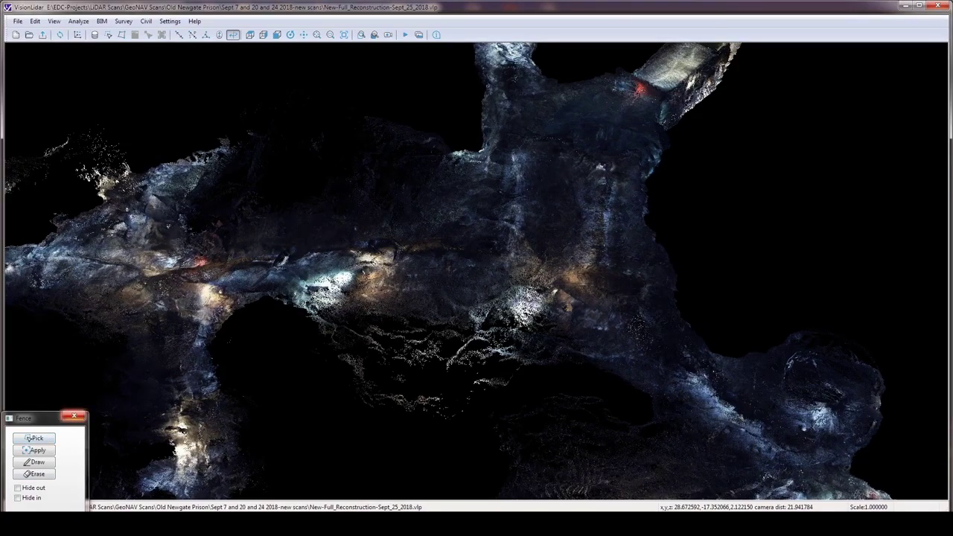
click(74, 415)
scroll(476, 271, down, 10)
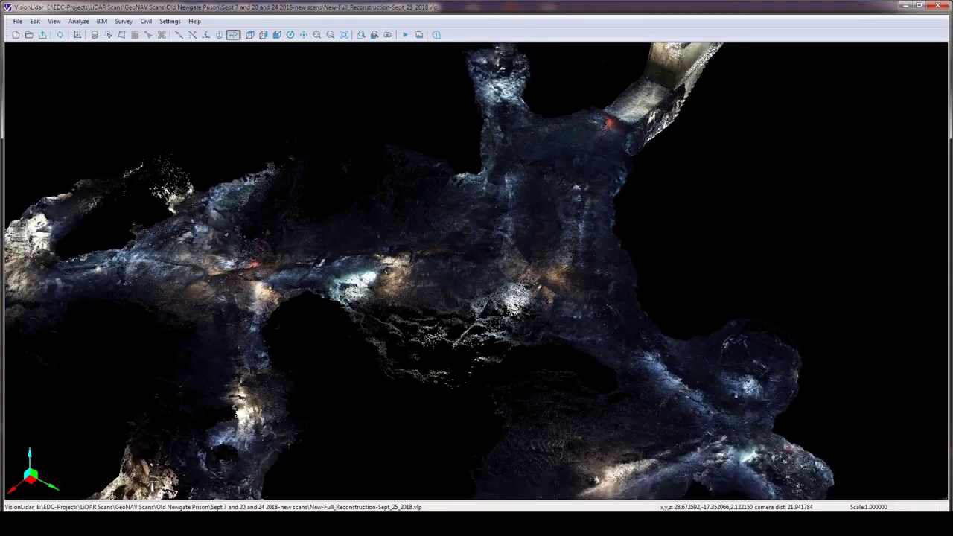
scroll(476, 271, down, 2)
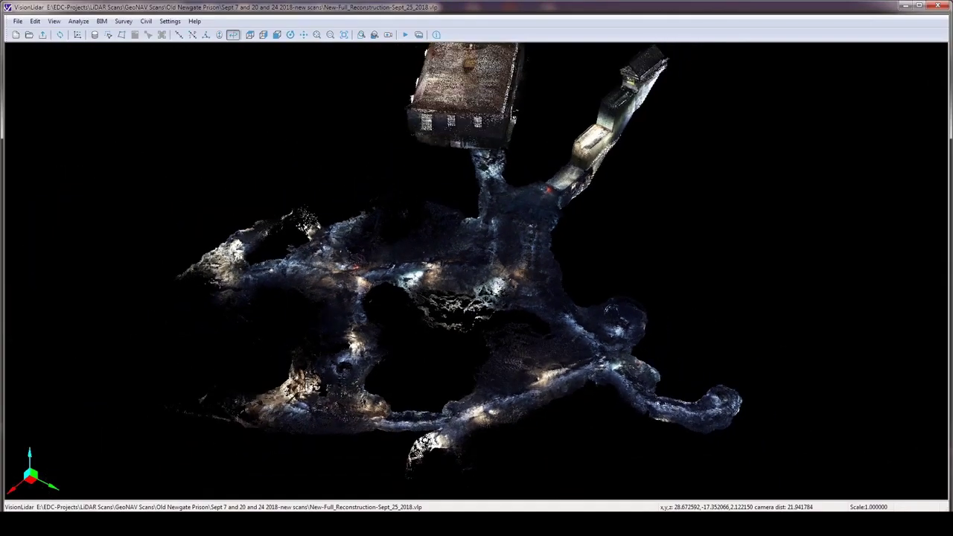
scroll(476, 271, down, 1)
drag(476, 271, 386, 280)
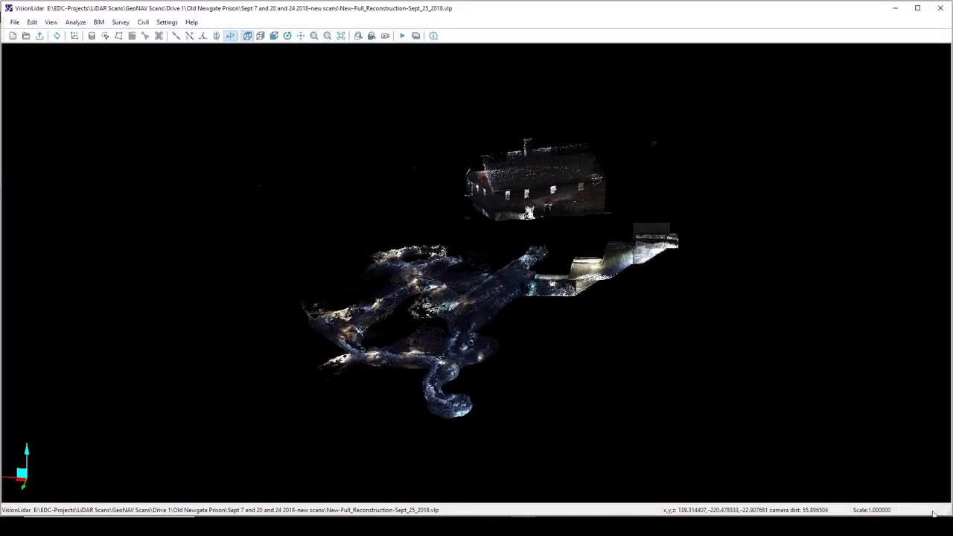